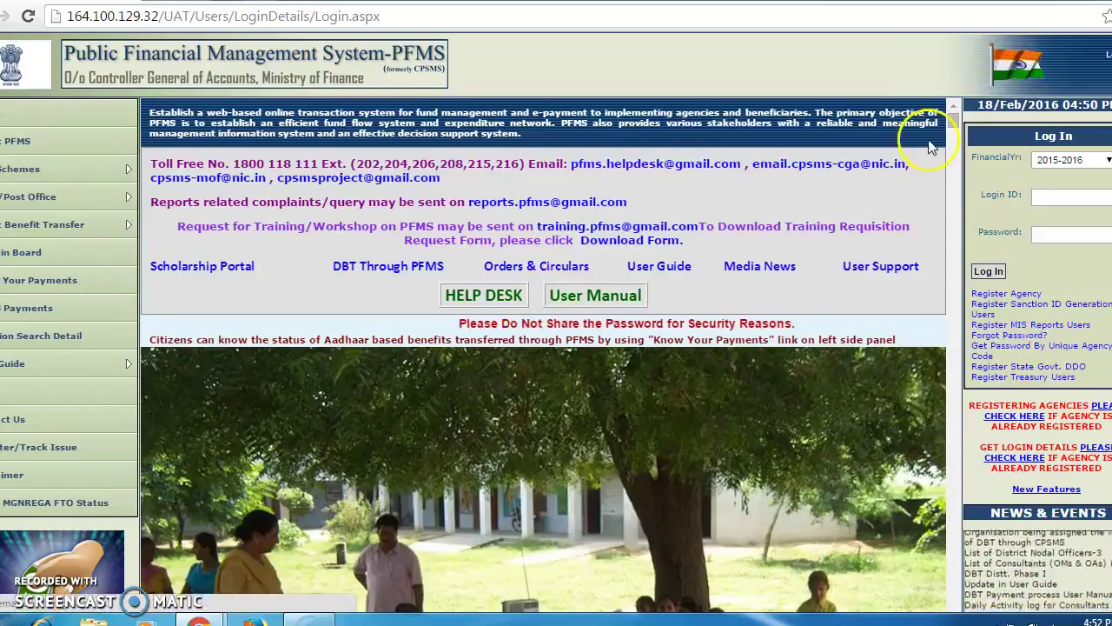
Sign in to PFMS for 2015-2016 with the agency's login ID and password.
left_click(1064, 197)
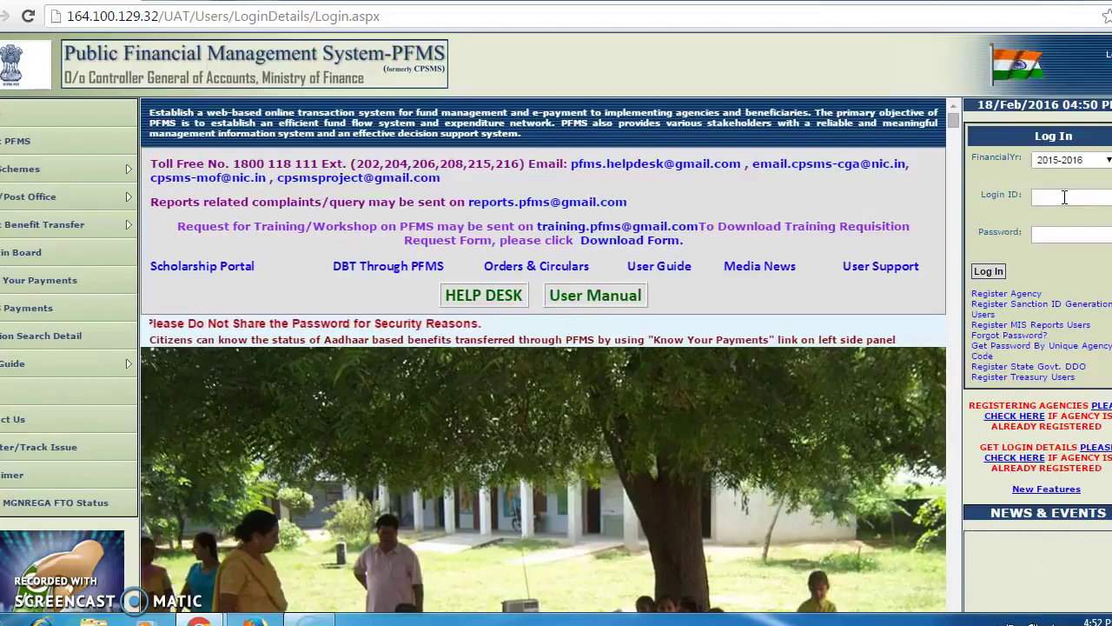
type("api")
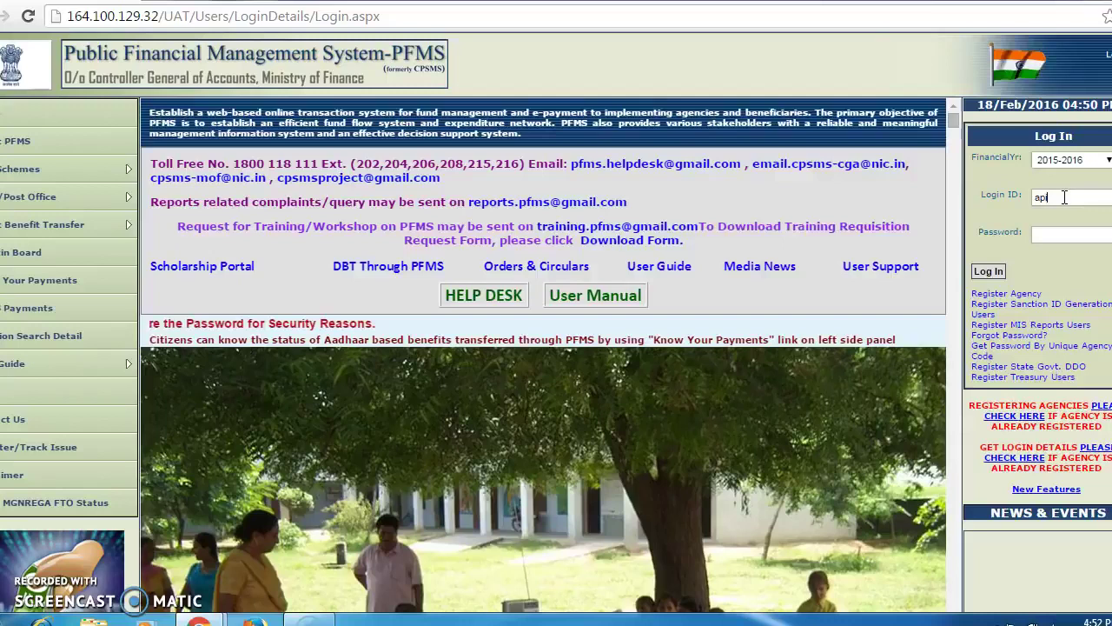
type("n0003")
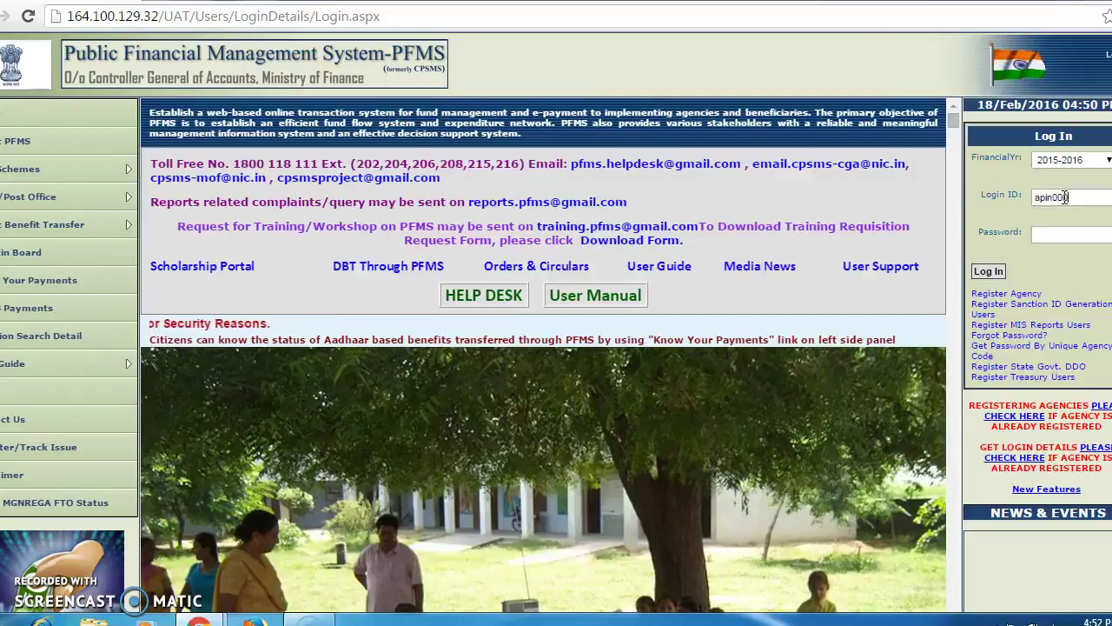
type("do")
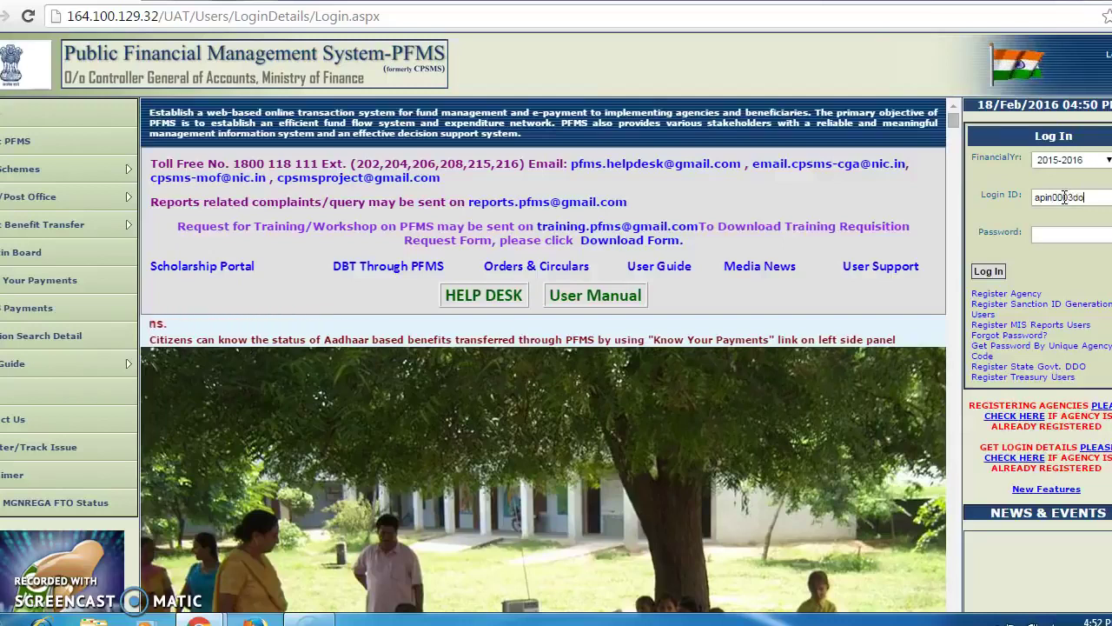
left_click(1050, 233)
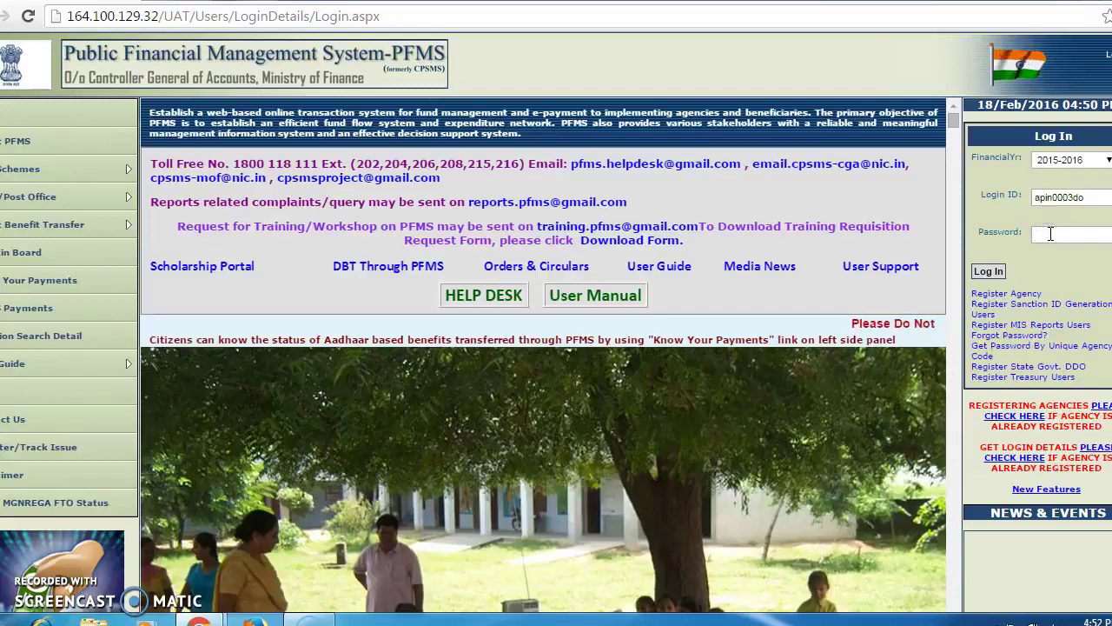
type("*******")
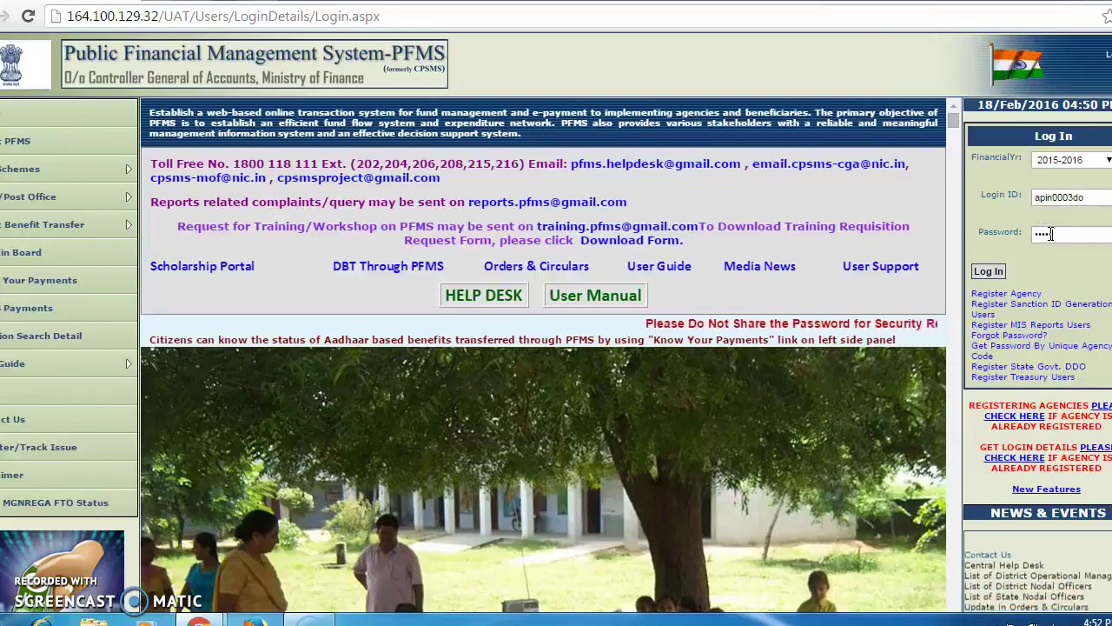
key("BackSpace")
key("BackSpace")
key("BackSpace")
key("BackSpace")
key("BackSpace")
key("BackSpace")
key("BackSpace")
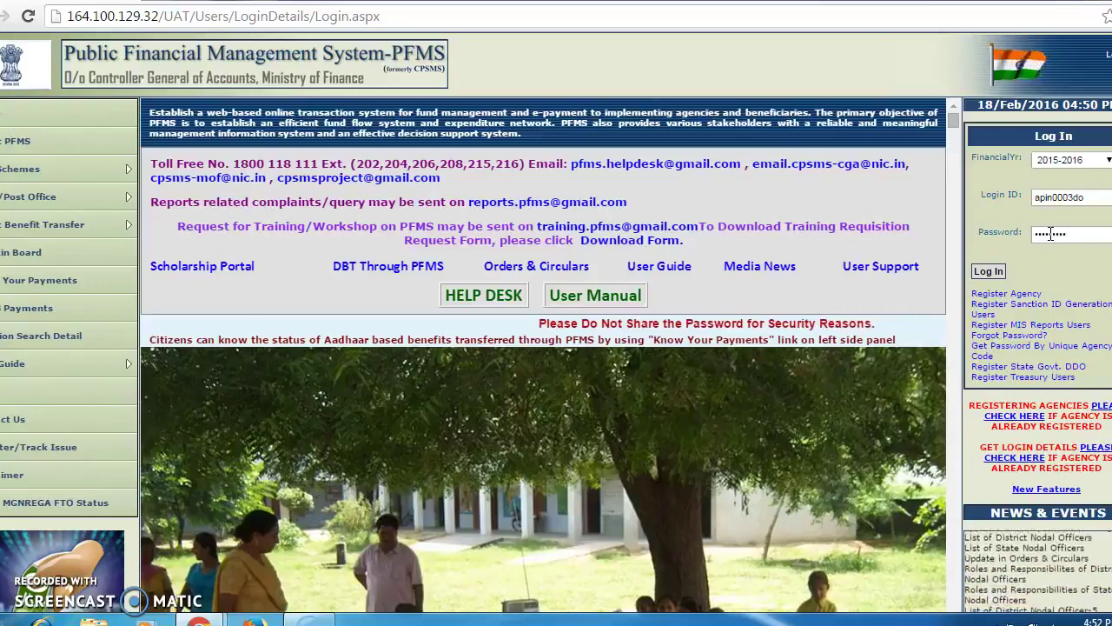
type("*****")
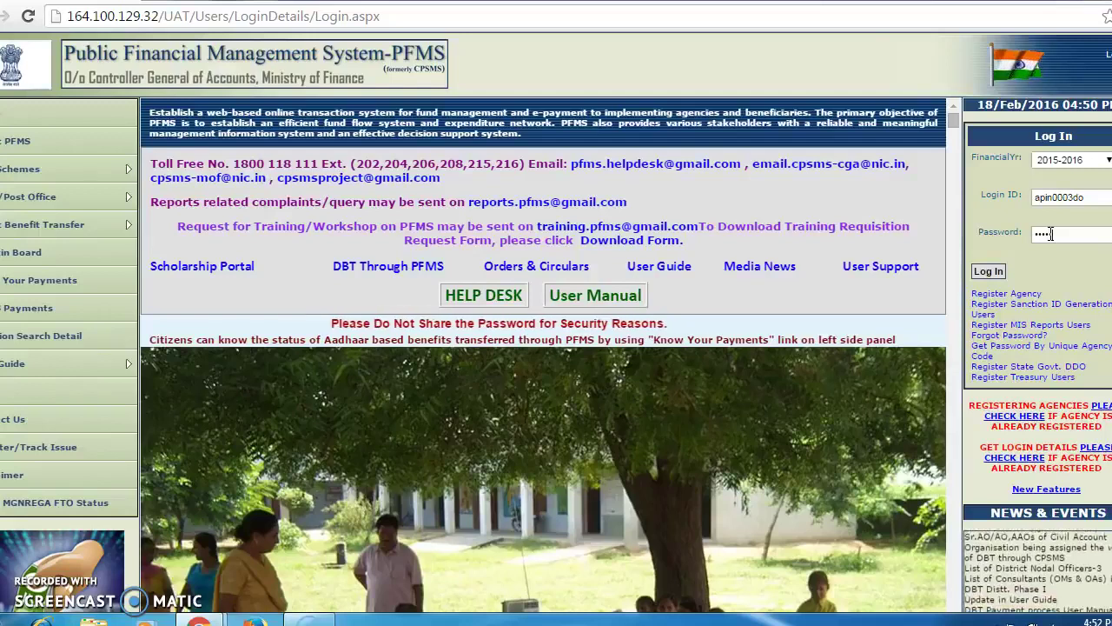
type("****")
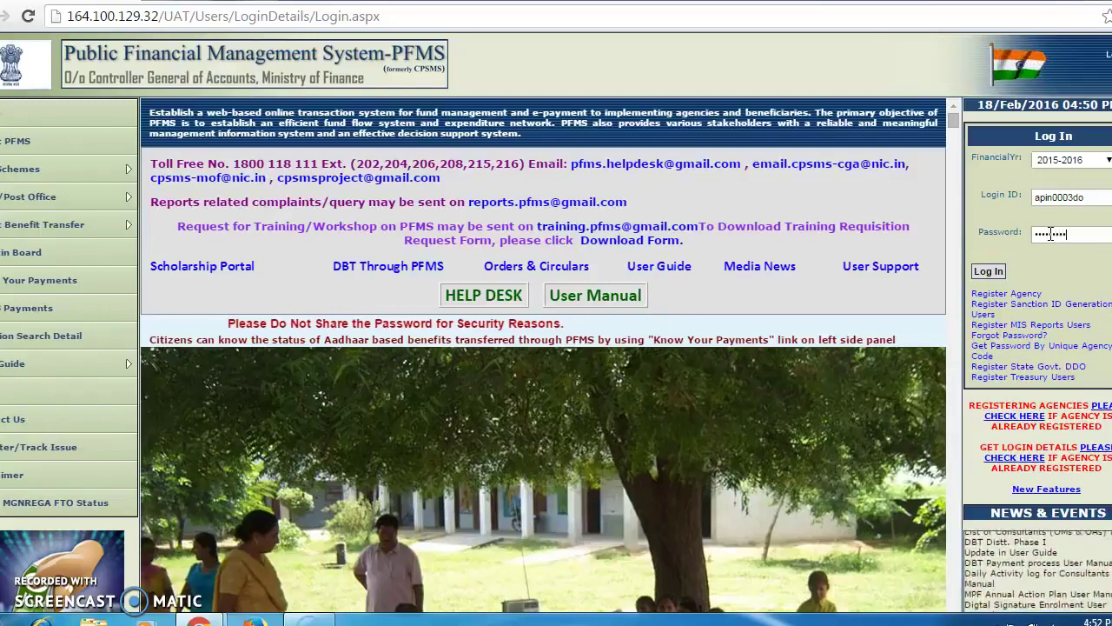
left_click(989, 272)
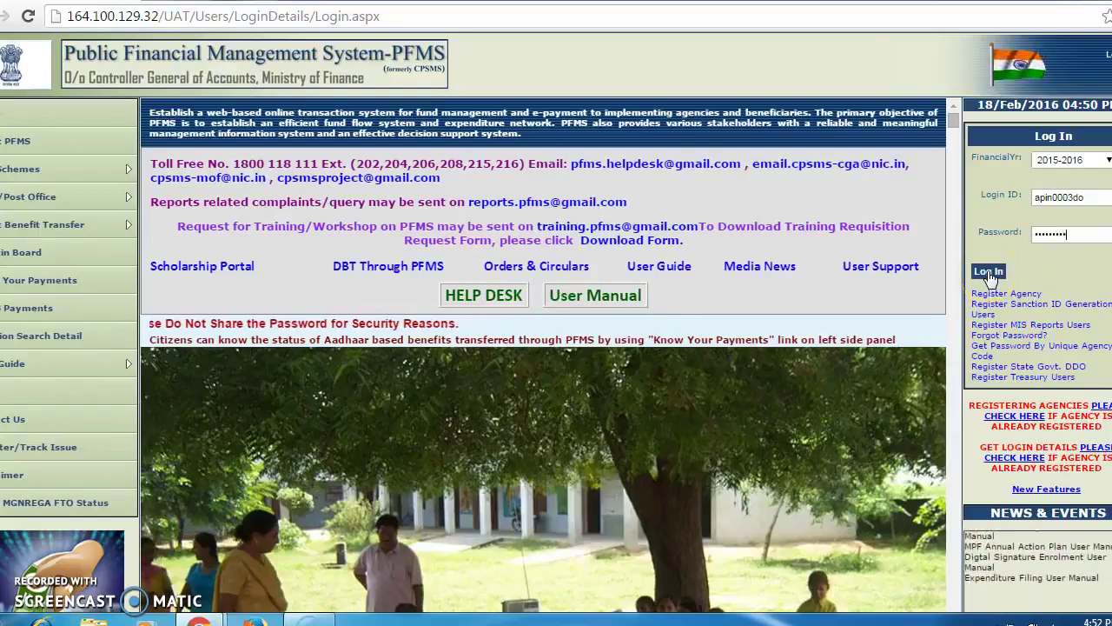
Go to Agency Master Data > Beneficiary Management > Upload Beneficiary Data.
left_click(990, 272)
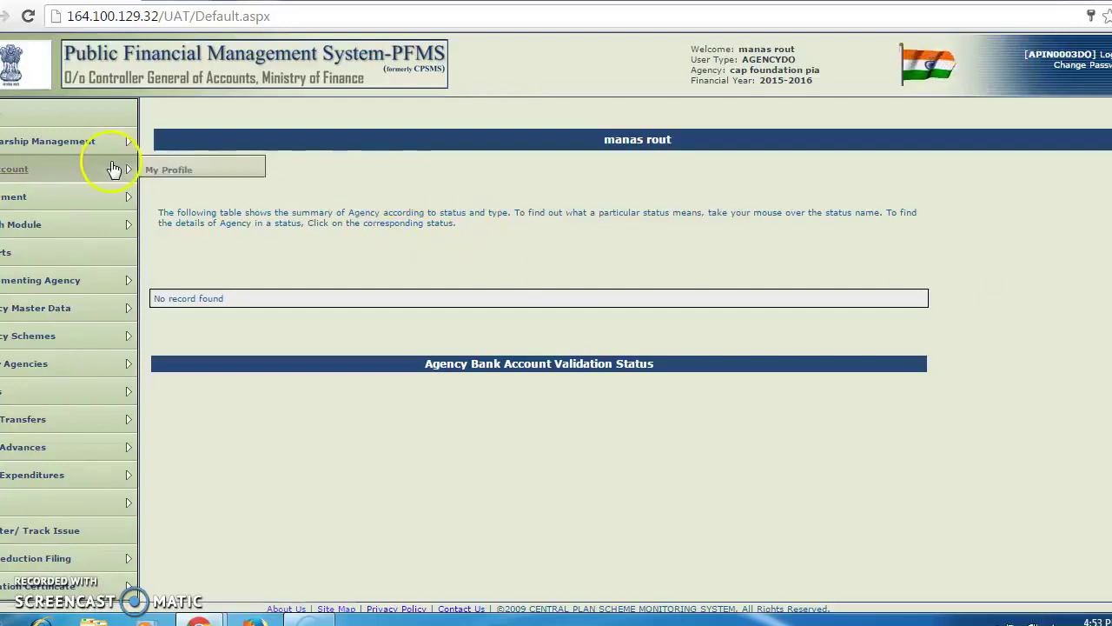
mouse_move(17, 287)
mouse_move(9, 311)
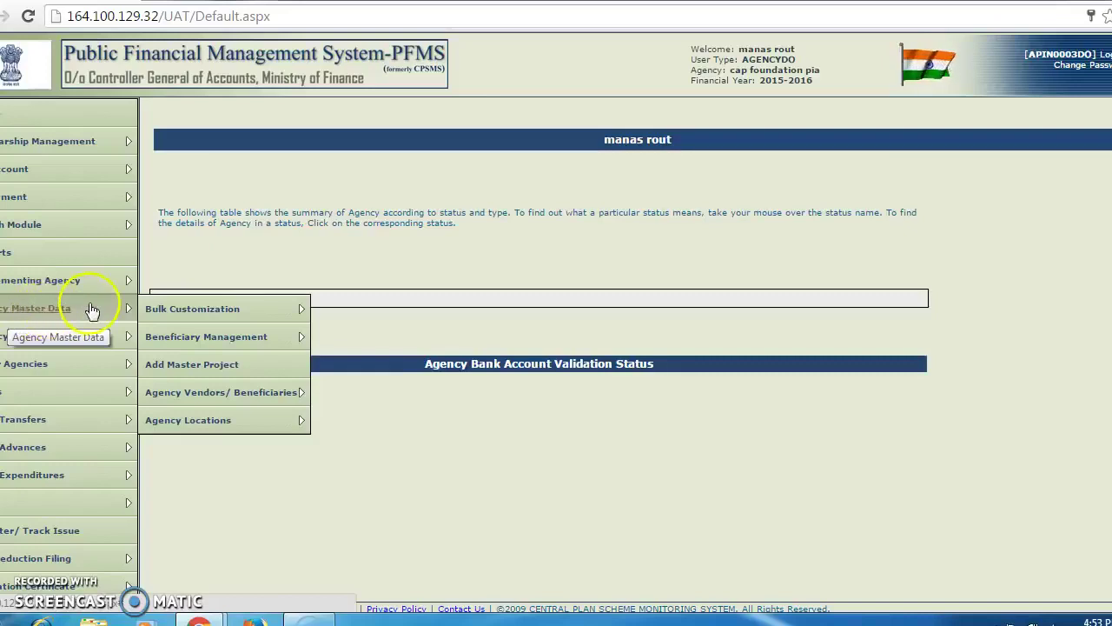
mouse_move(178, 341)
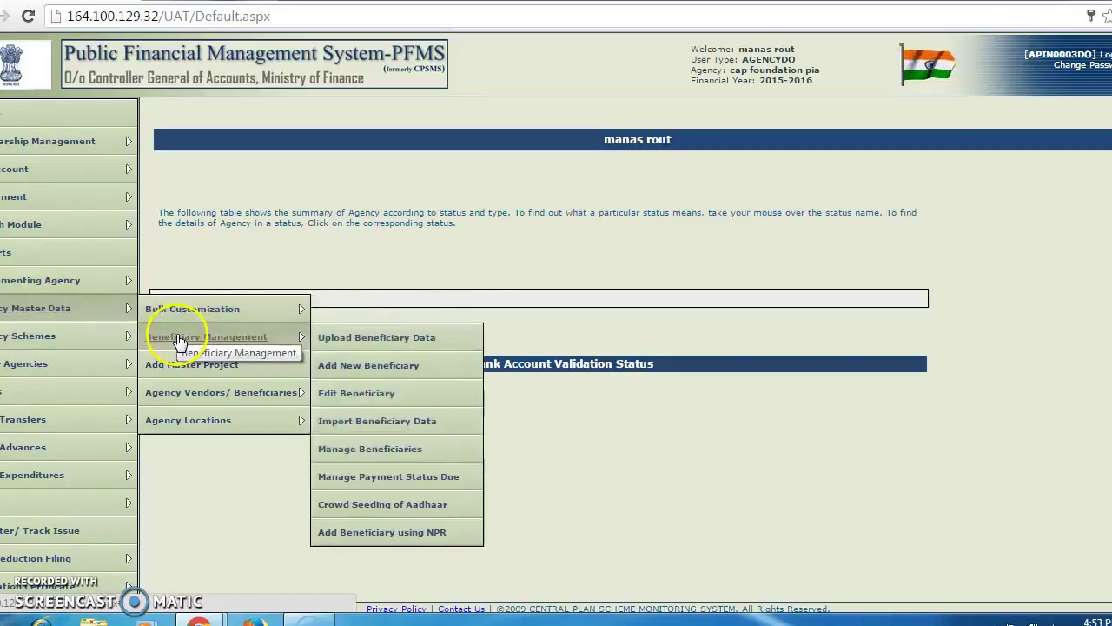
left_click(346, 341)
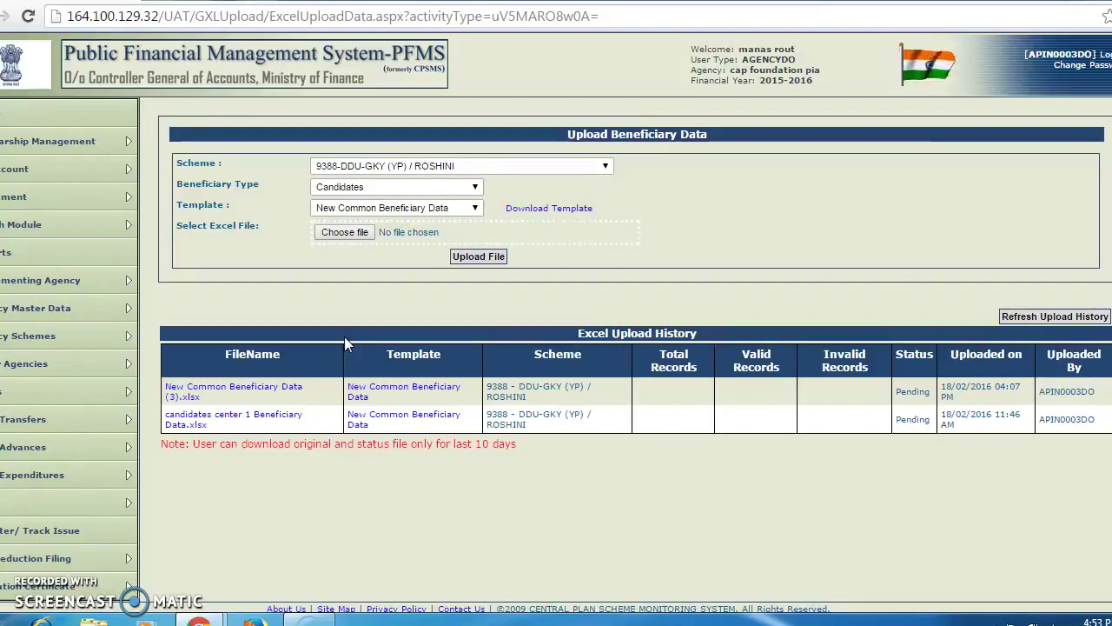
Download and open the Candidates New Common Beneficiary Data template for 9388-DDU-GKY (YP)/ROSHINI.
left_click(606, 168)
left_click(589, 193)
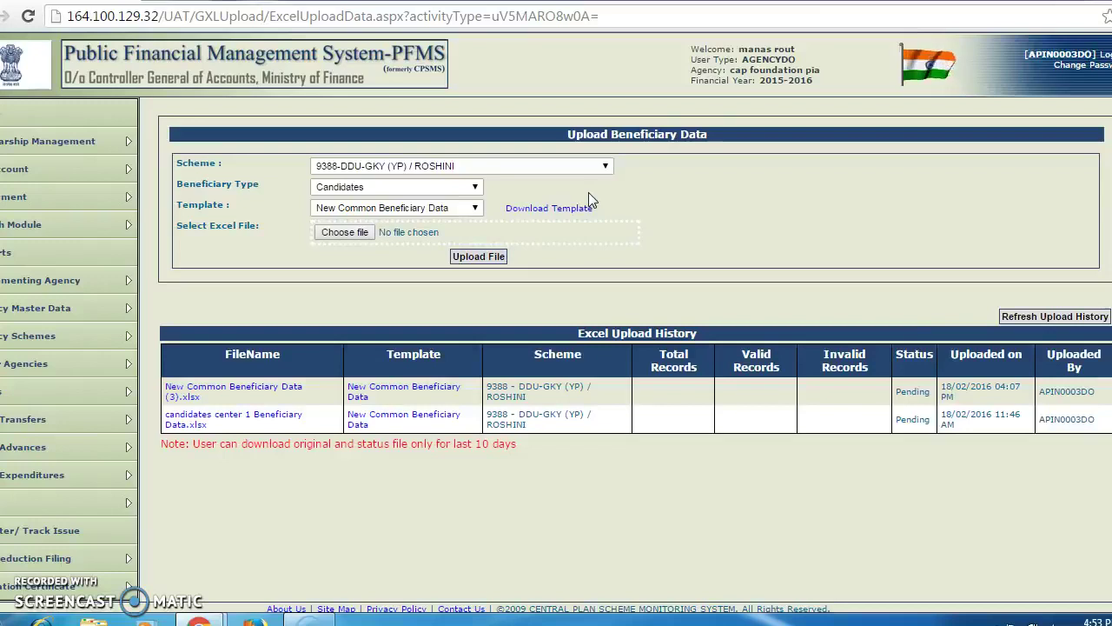
left_click(475, 190)
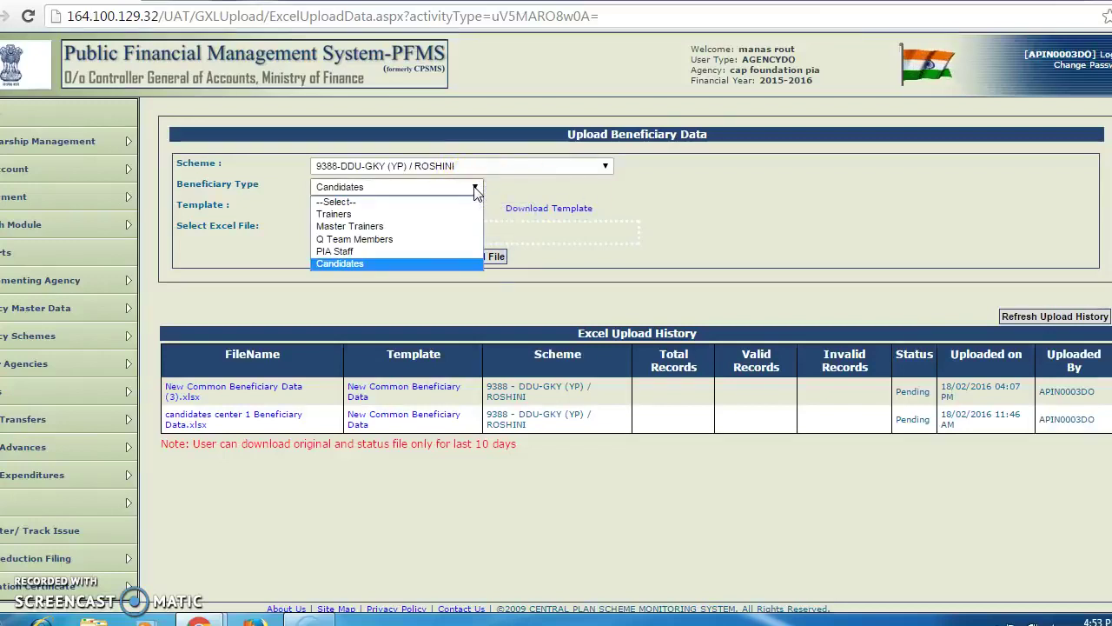
left_click(420, 265)
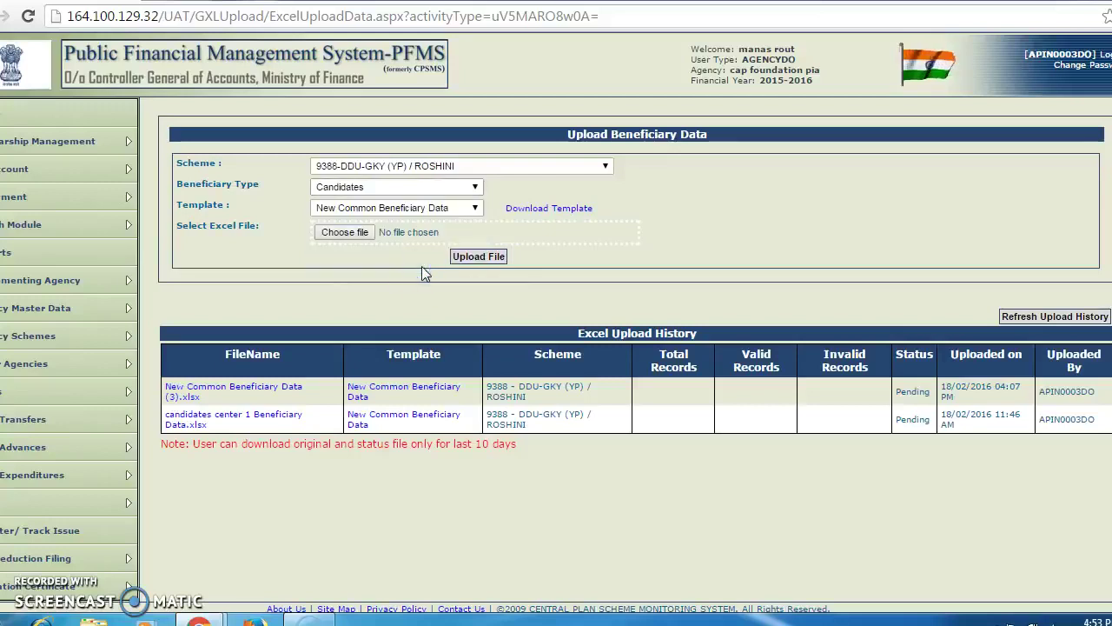
left_click(476, 210)
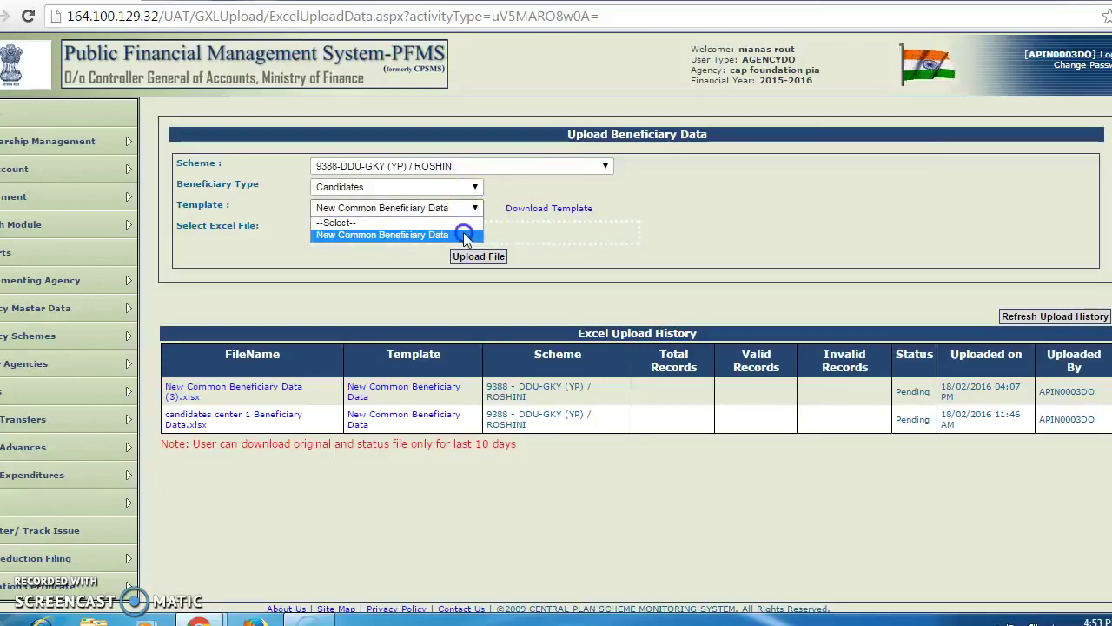
left_click(466, 236)
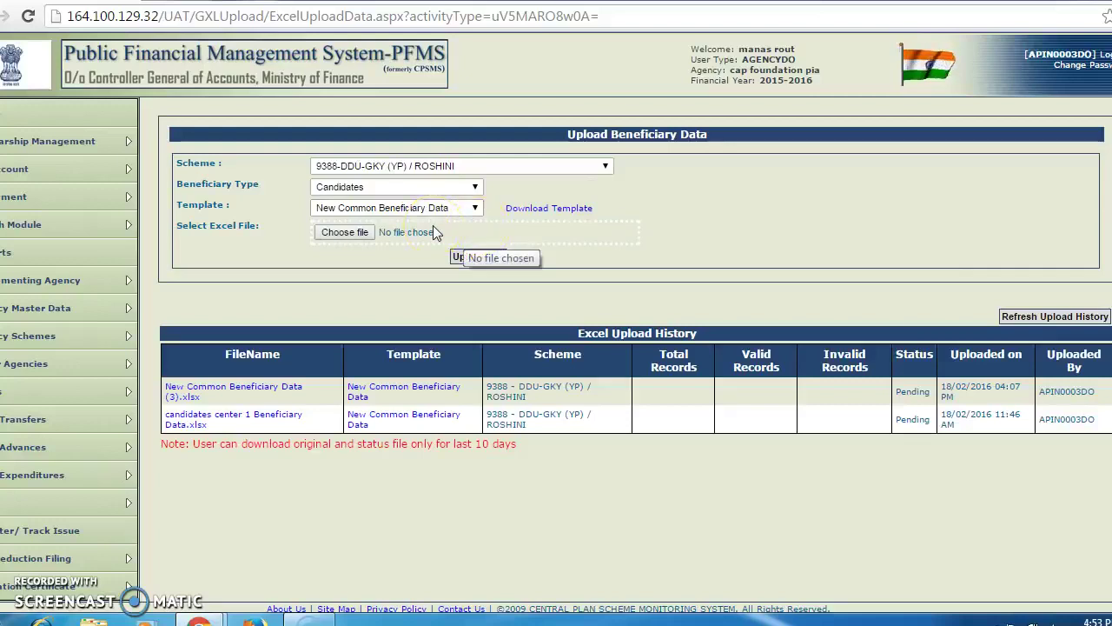
left_click(553, 212)
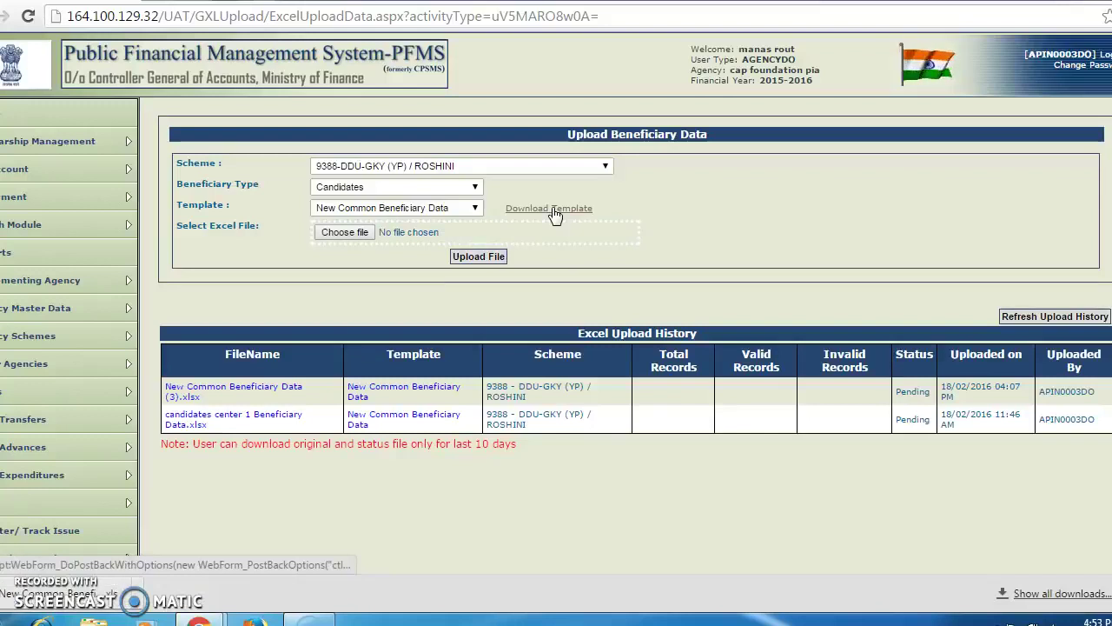
left_click(57, 598)
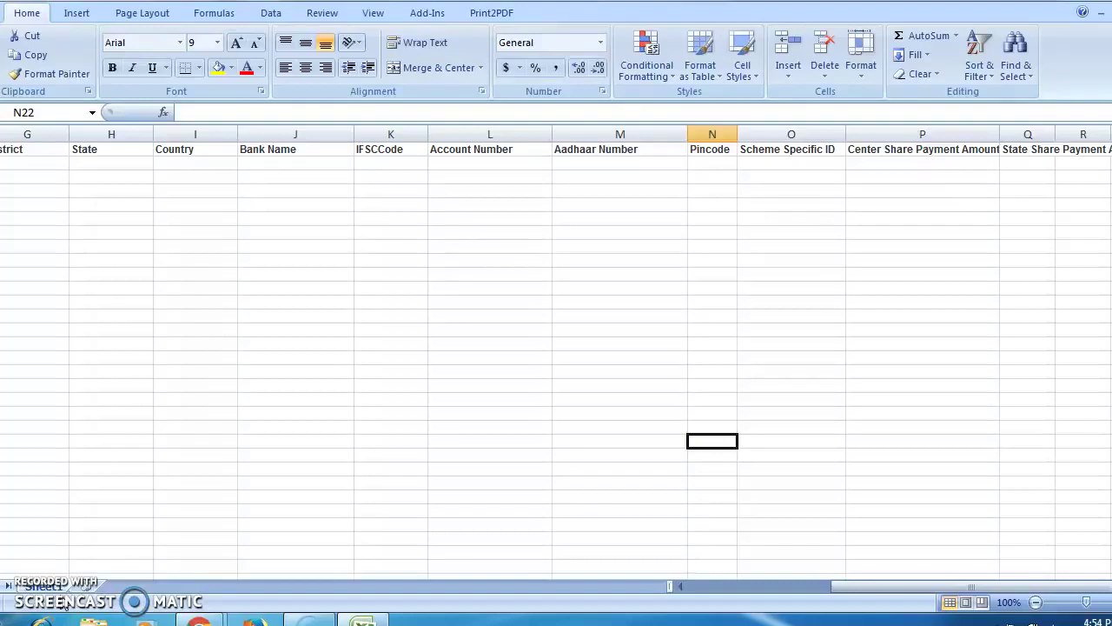
Review the template headers and enter the candidate's full name in cell A2.
key("Left")
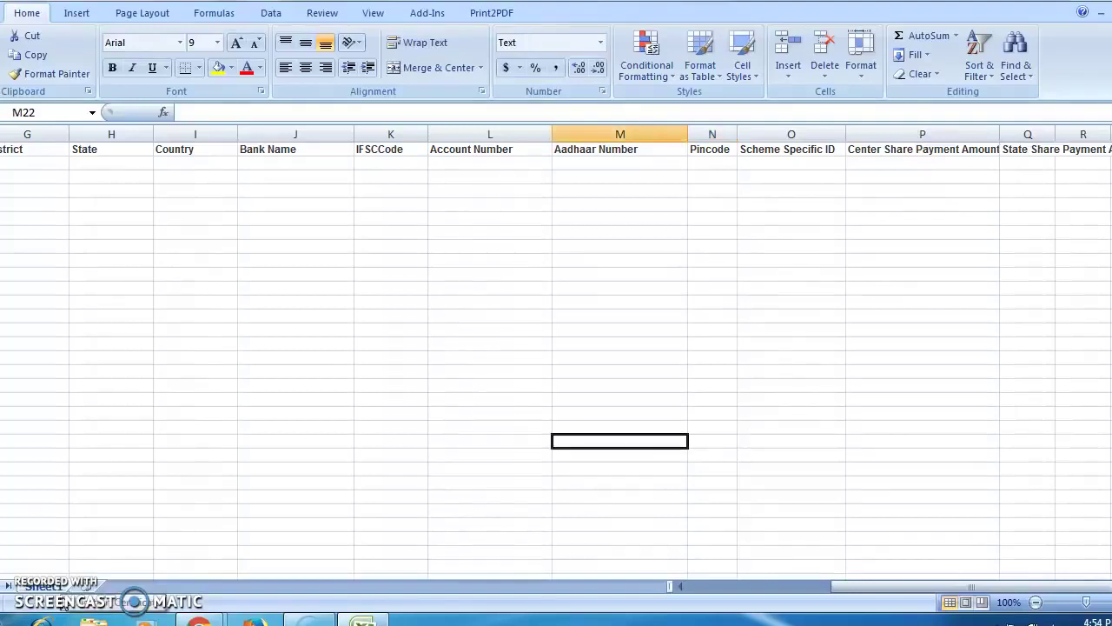
key("Home")
key("Up")
key("Up")
key("Up")
key("Up")
key("Up")
key("Up")
key("Up")
key("Up")
key("Up")
key("Up")
key("Up")
key("Up")
key("Up")
key("Up")
key("Up")
key("Up")
key("Up")
key("Up")
key("Up")
key("Up")
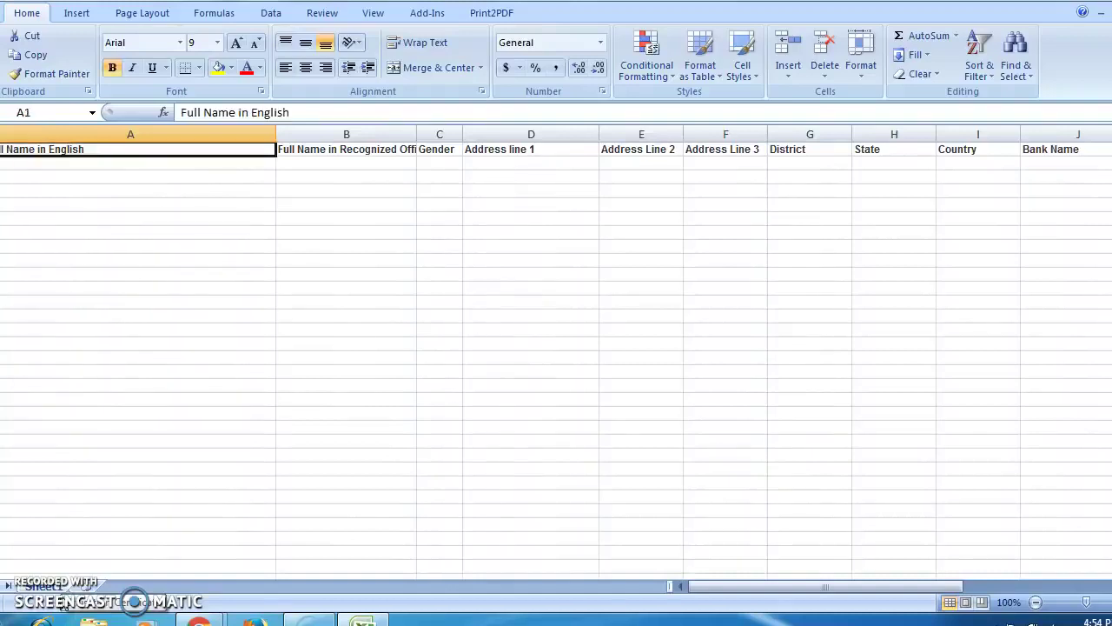
key("Right")
key("Right")
key("Right")
key("Right")
key("Right")
key("Left")
key("Home")
key("Down")
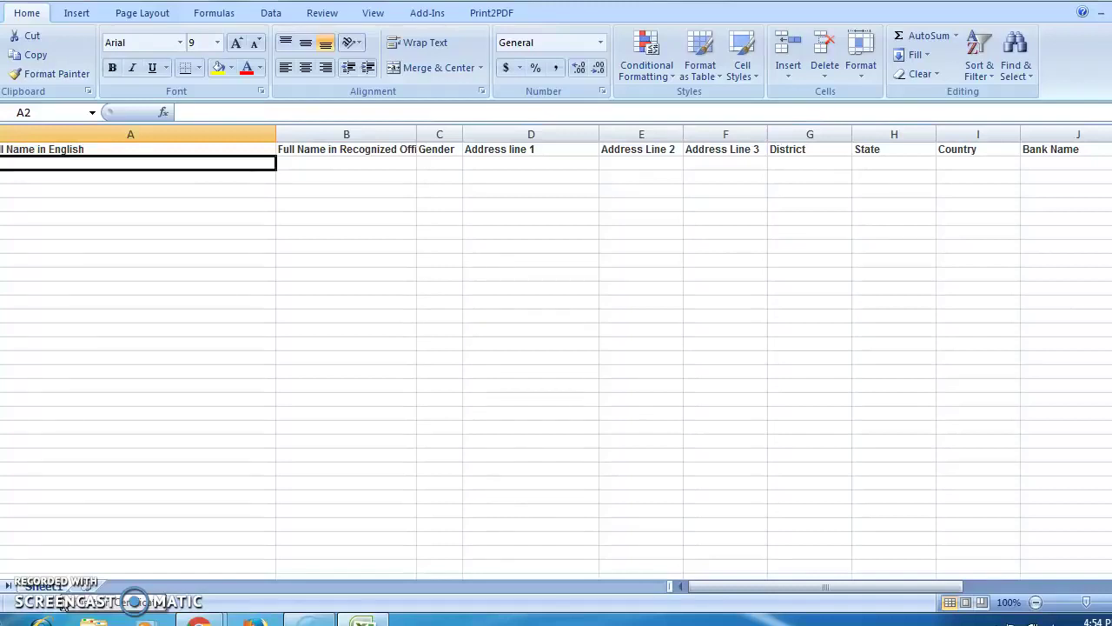
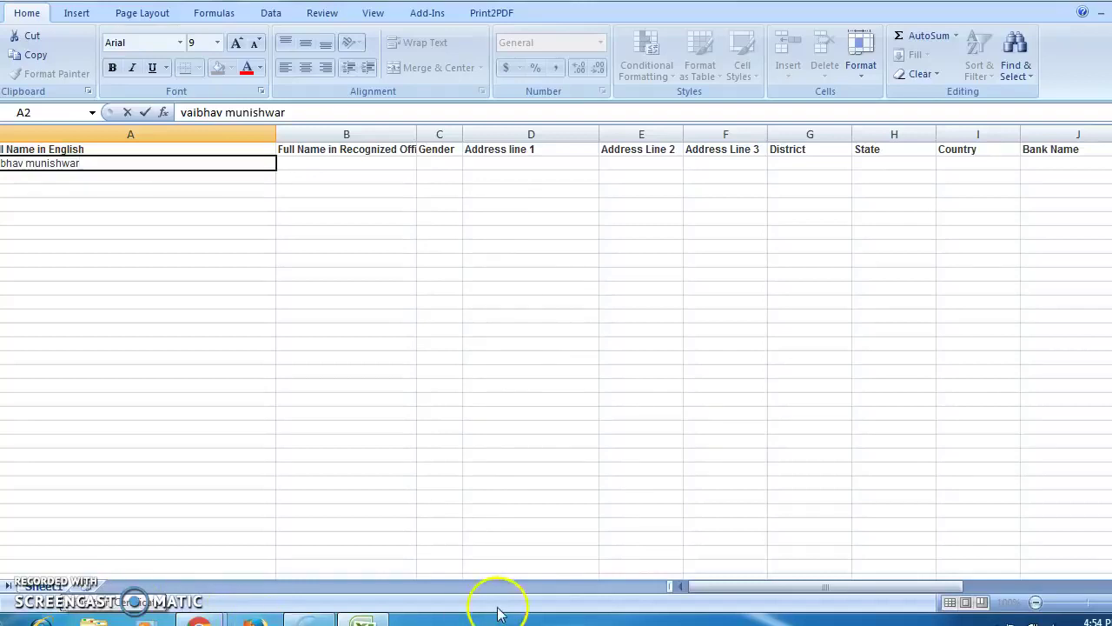
Fill gender M, address and district nagpur, state maharashtra and country india.
left_click(440, 163)
type("male")
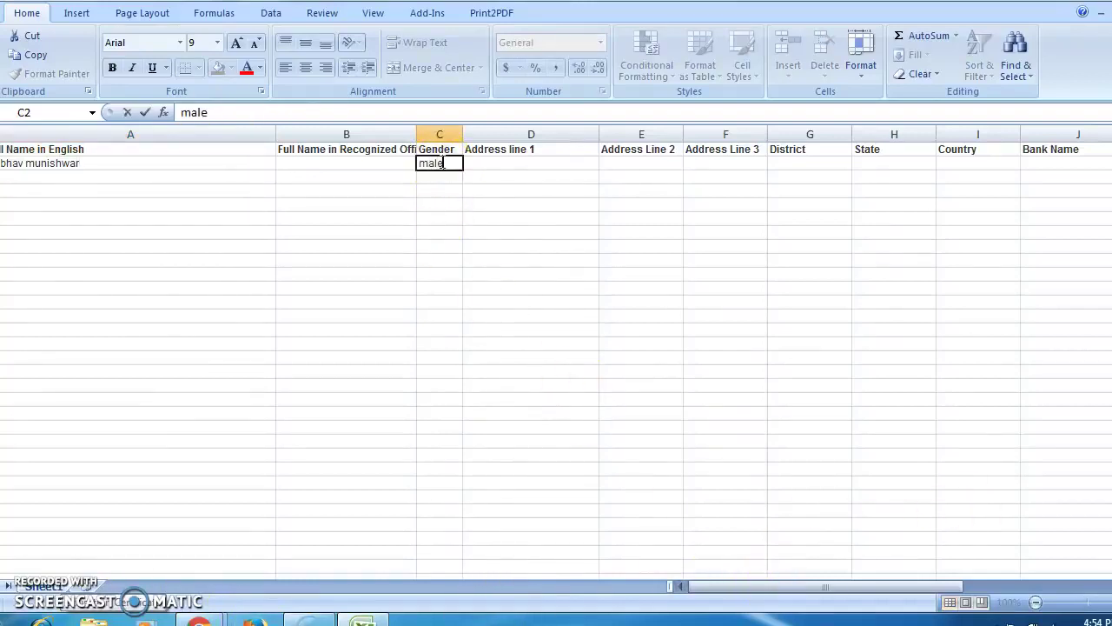
left_click(521, 164)
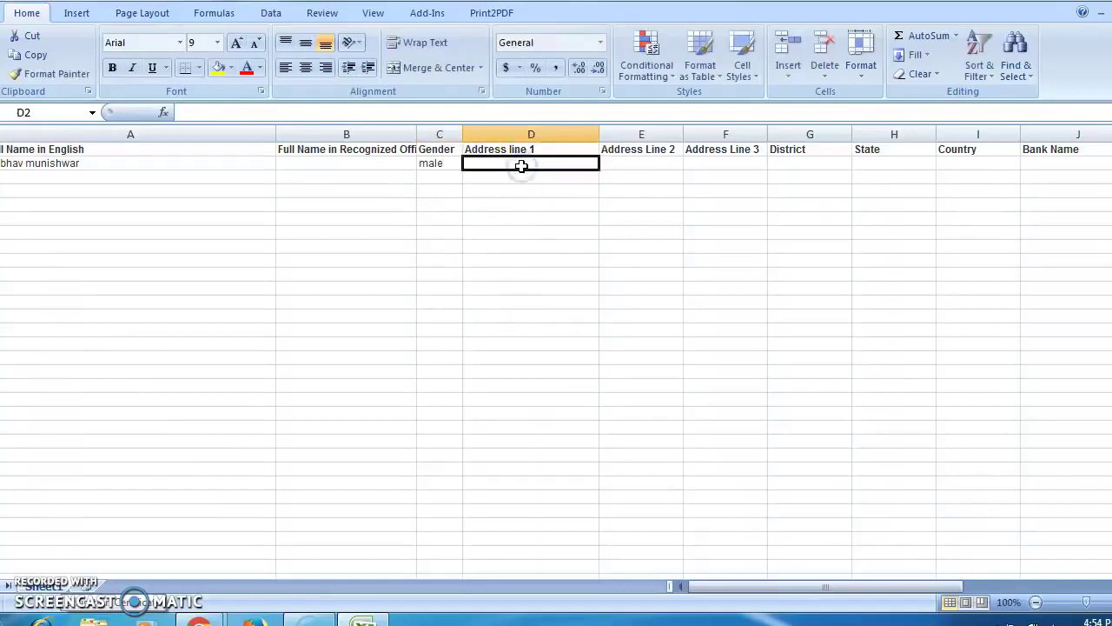
type("nagpur")
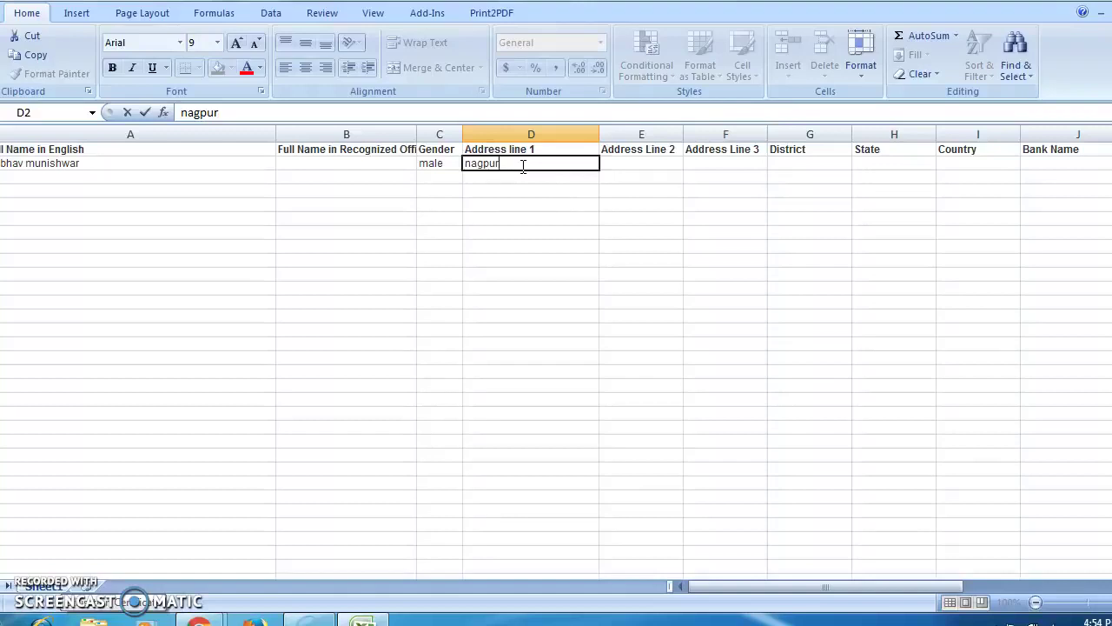
key("Tab")
key("Tab")
key("Tab")
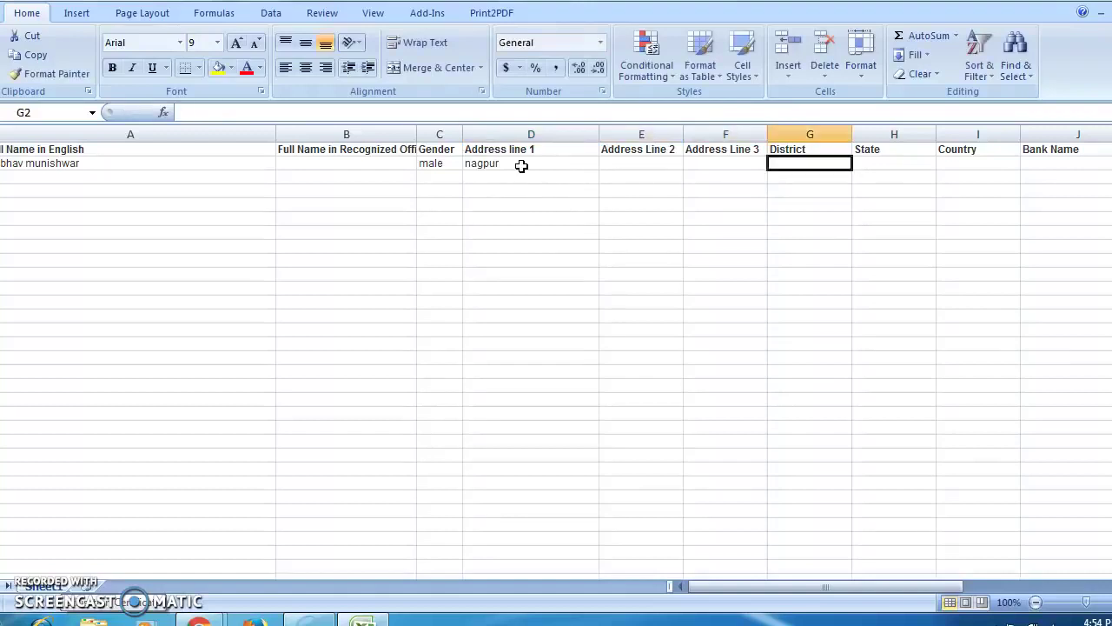
type("nagpur")
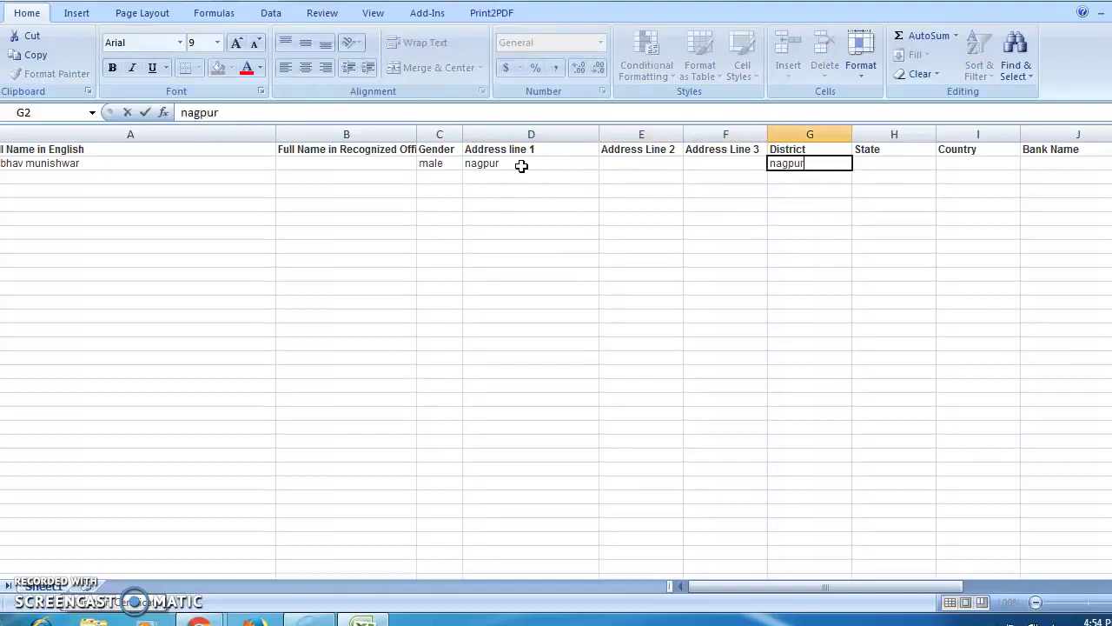
key("Tab")
type("ma")
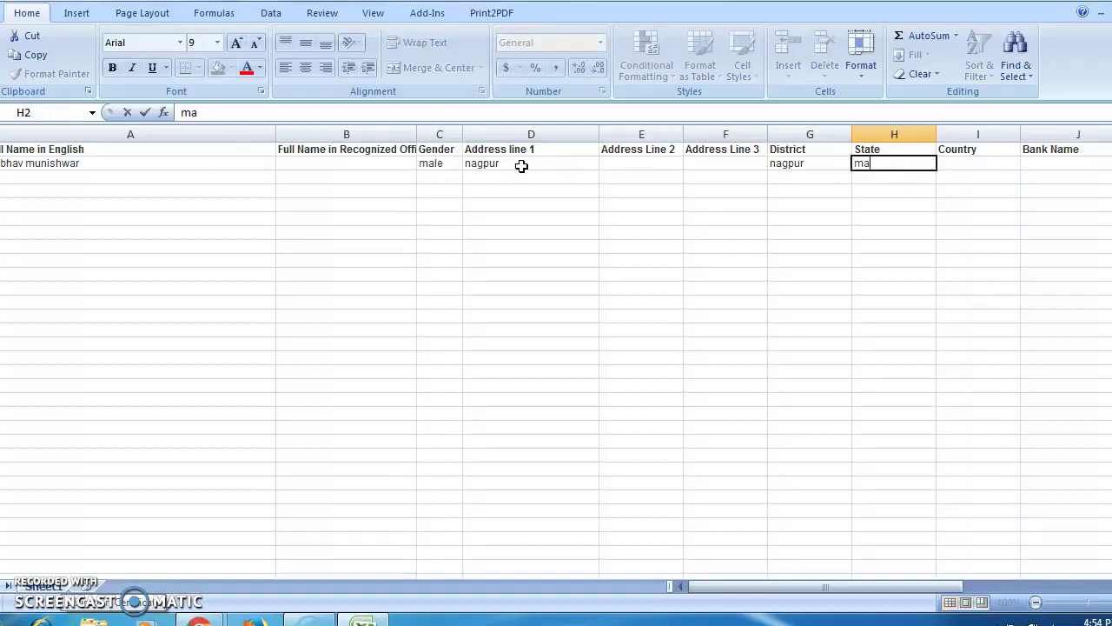
type("harashtra")
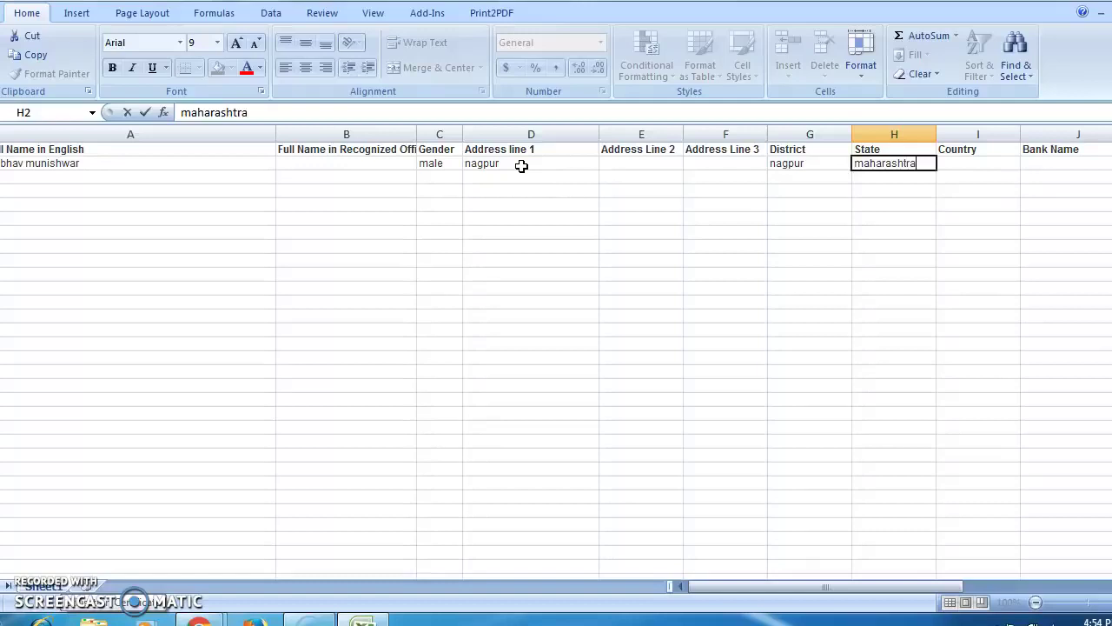
key("Tab")
type("in")
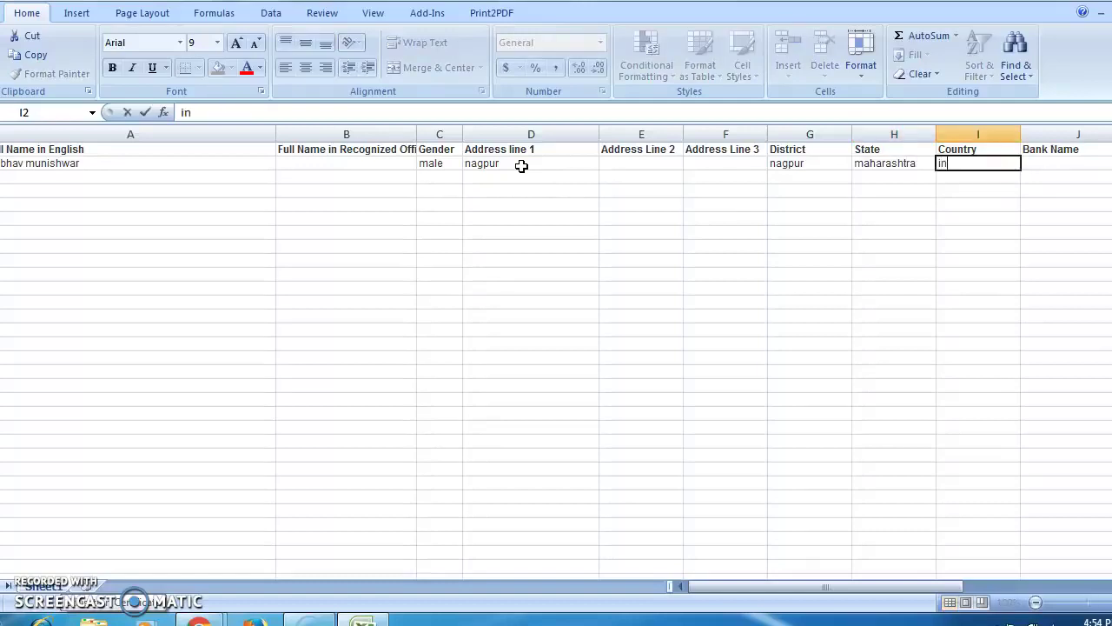
type("dia")
key("Tab")
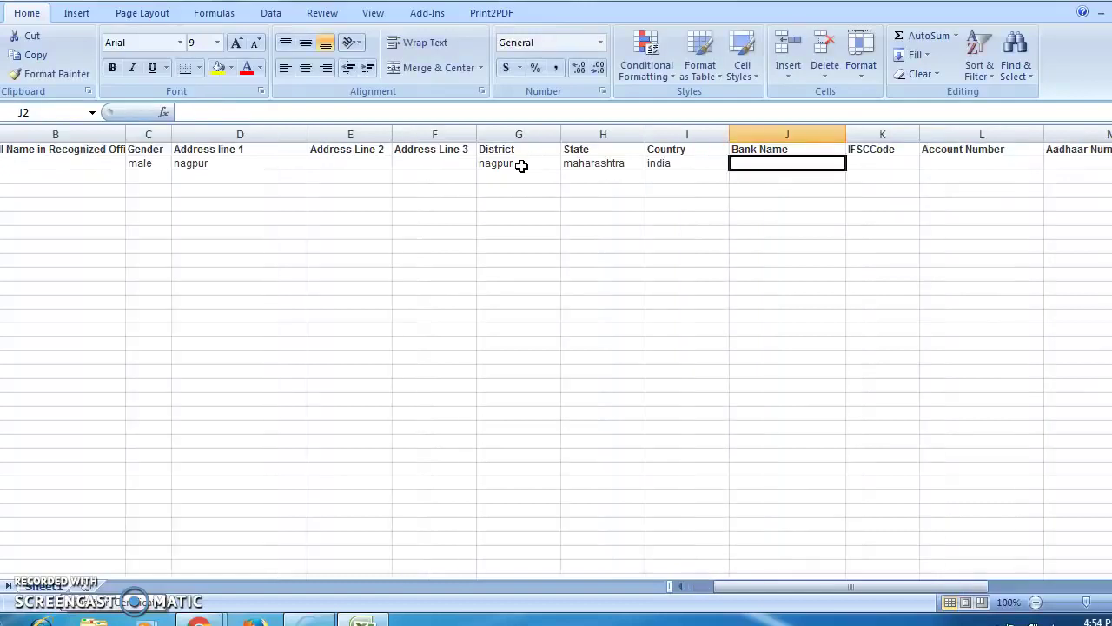
Enter bank state bank of india, IFSC SBIN0011419, the account number and the pincode.
type("state")
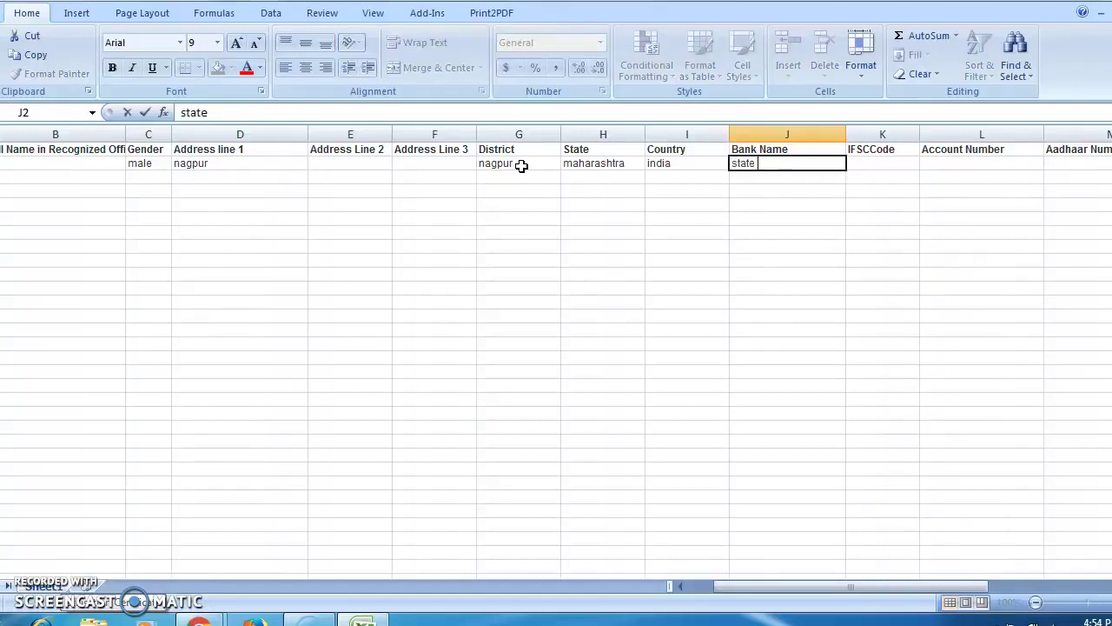
type(" n")
key("BackSpace")
type("bank of")
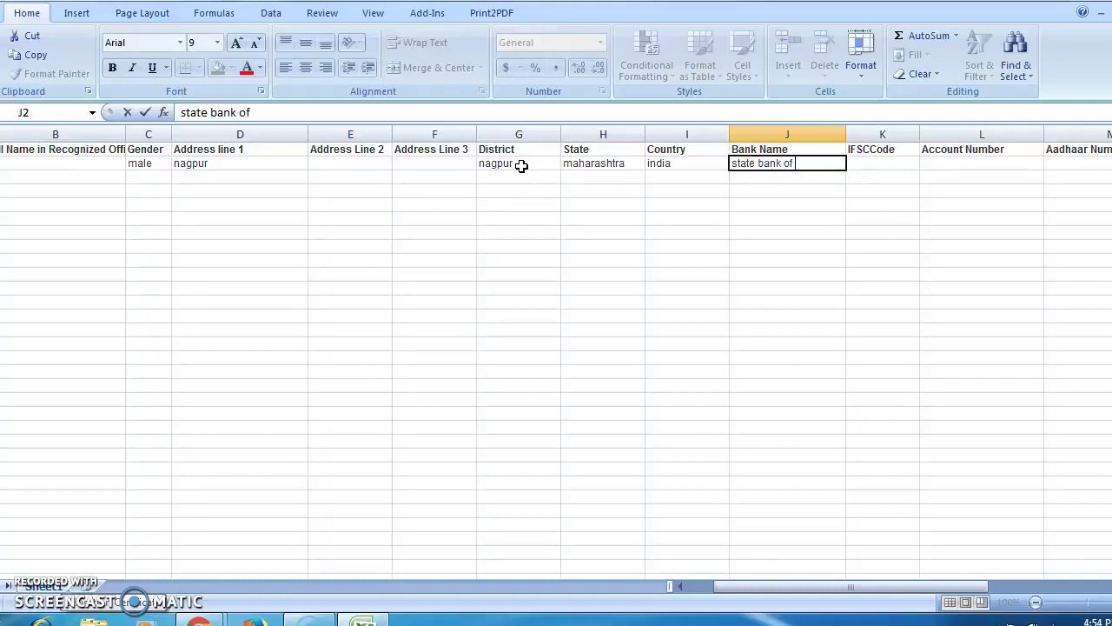
type(" indiA")
key("BackSpace")
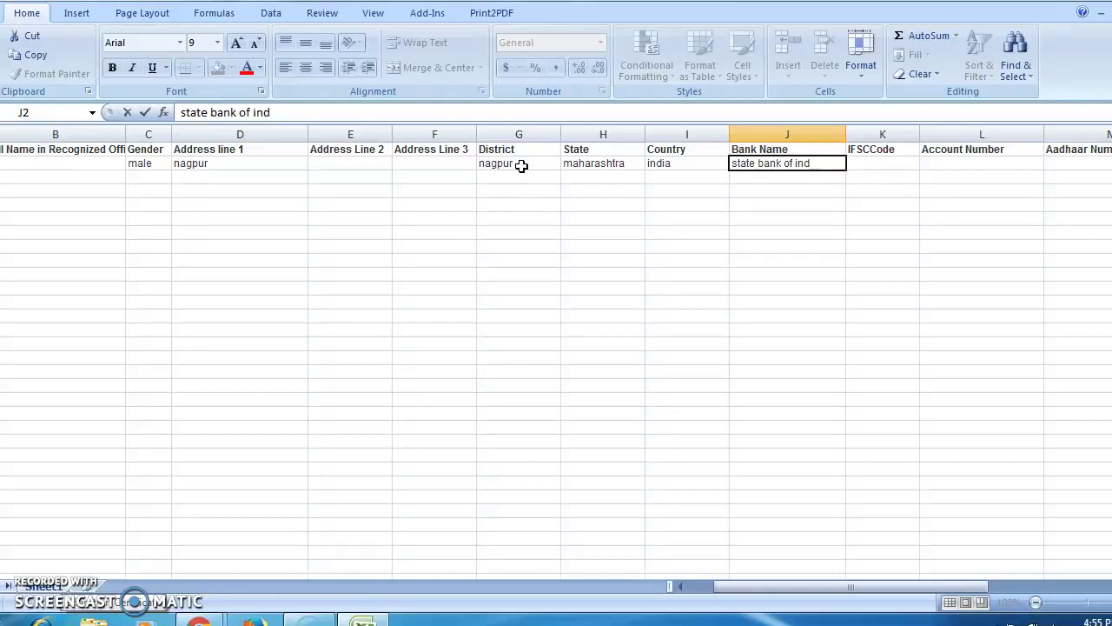
type("a")
key("Tab")
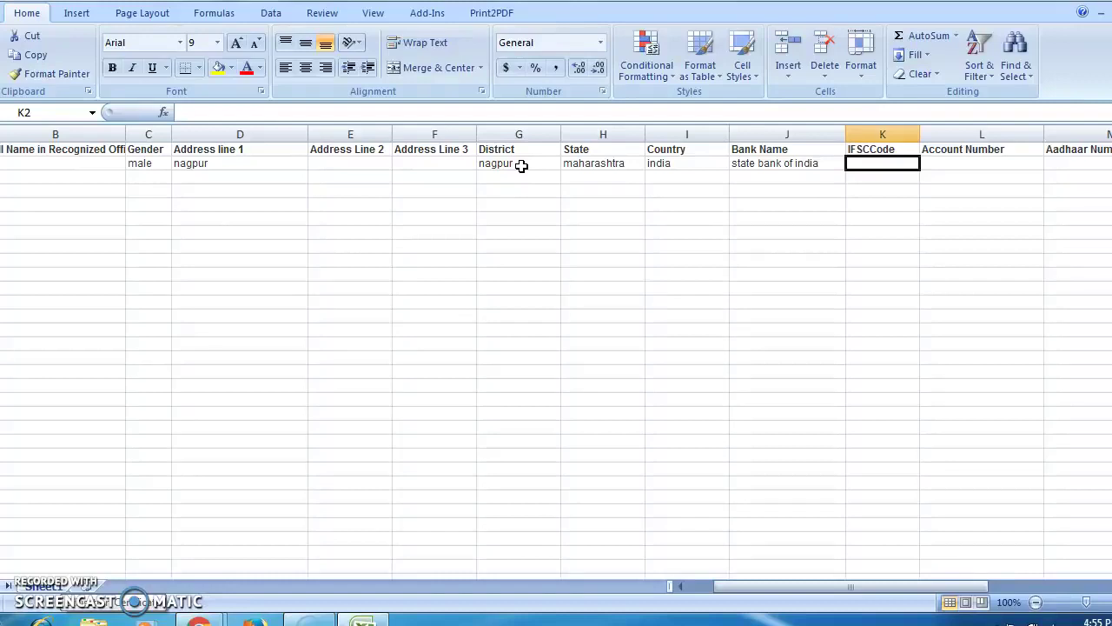
type("SBI")
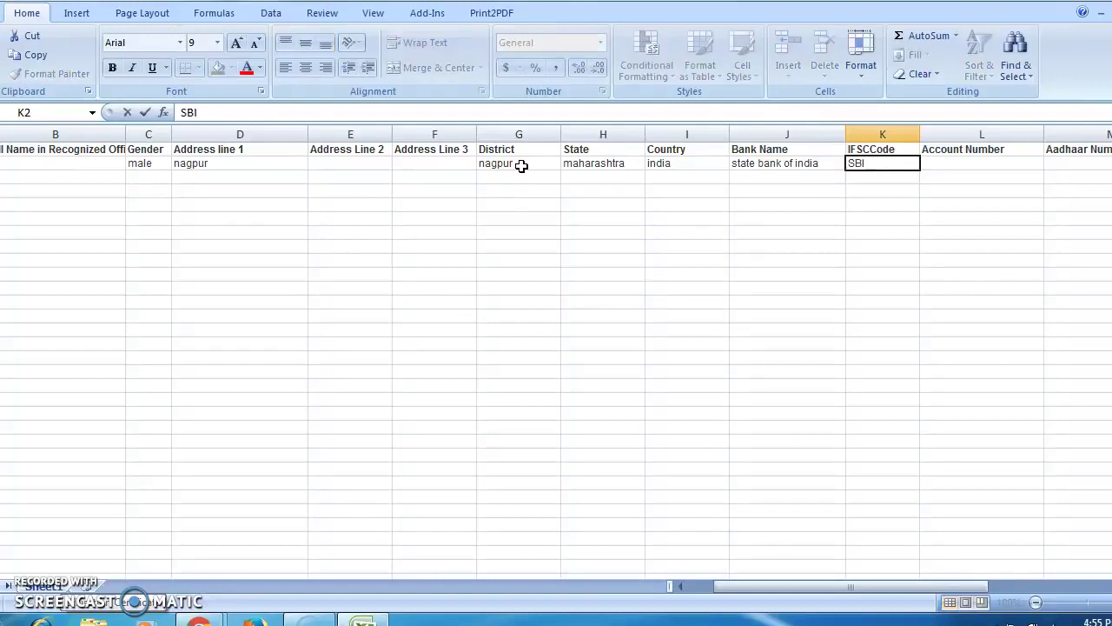
type("N0011419")
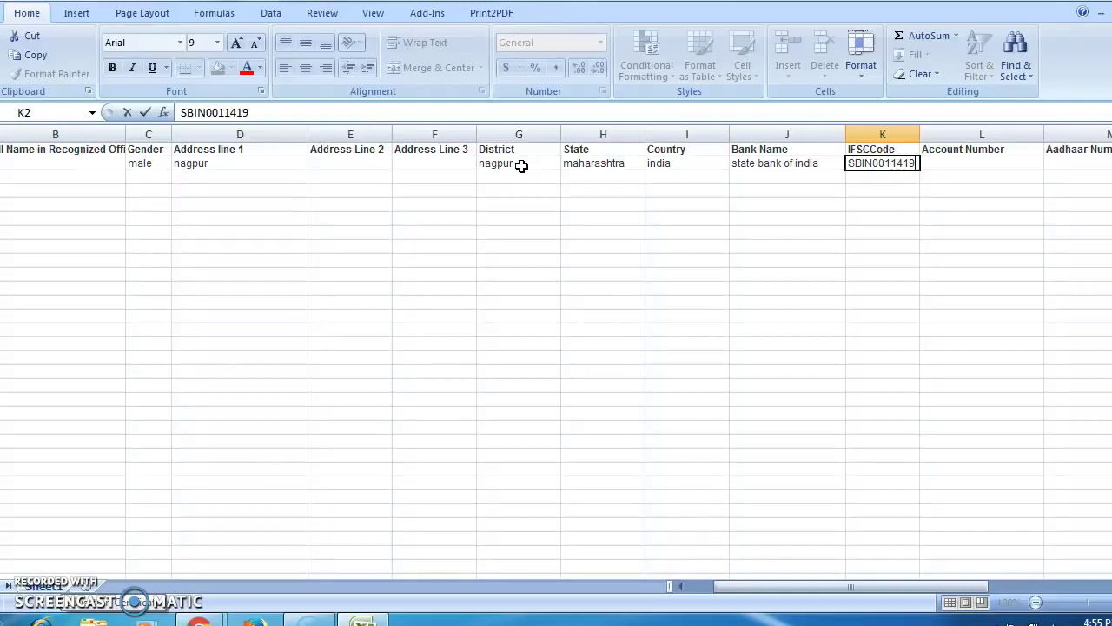
key("Tab")
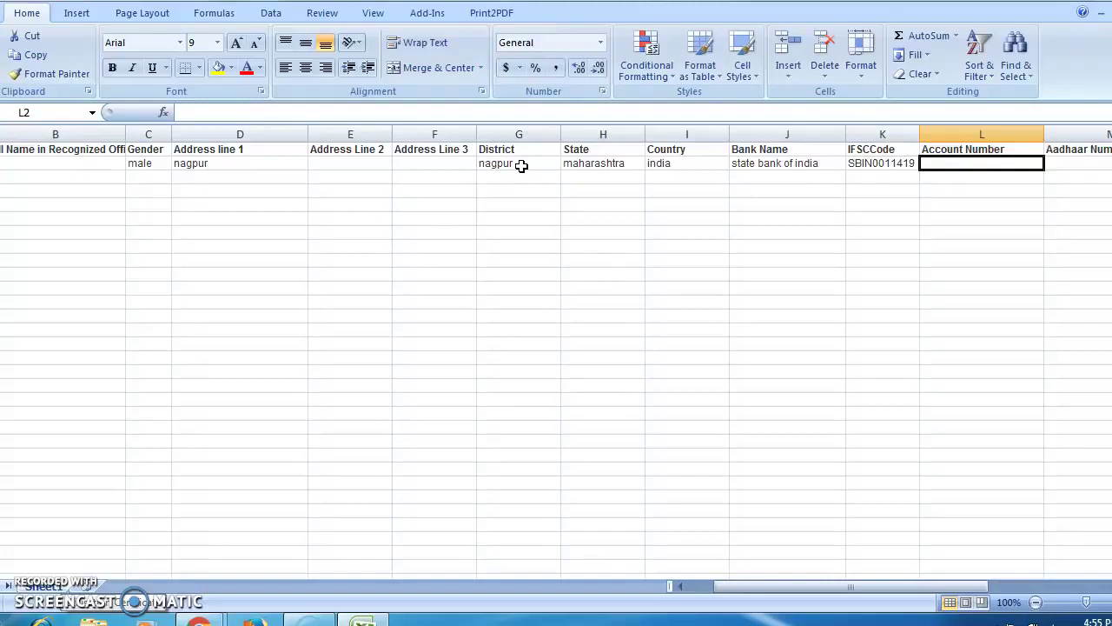
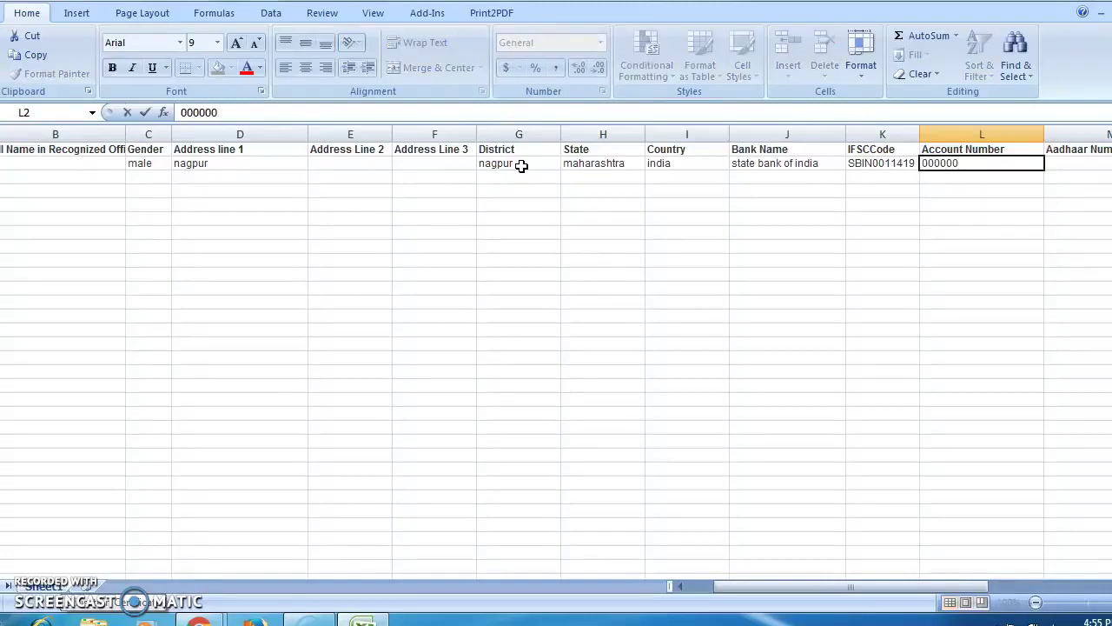
key("Tab")
key("Tab")
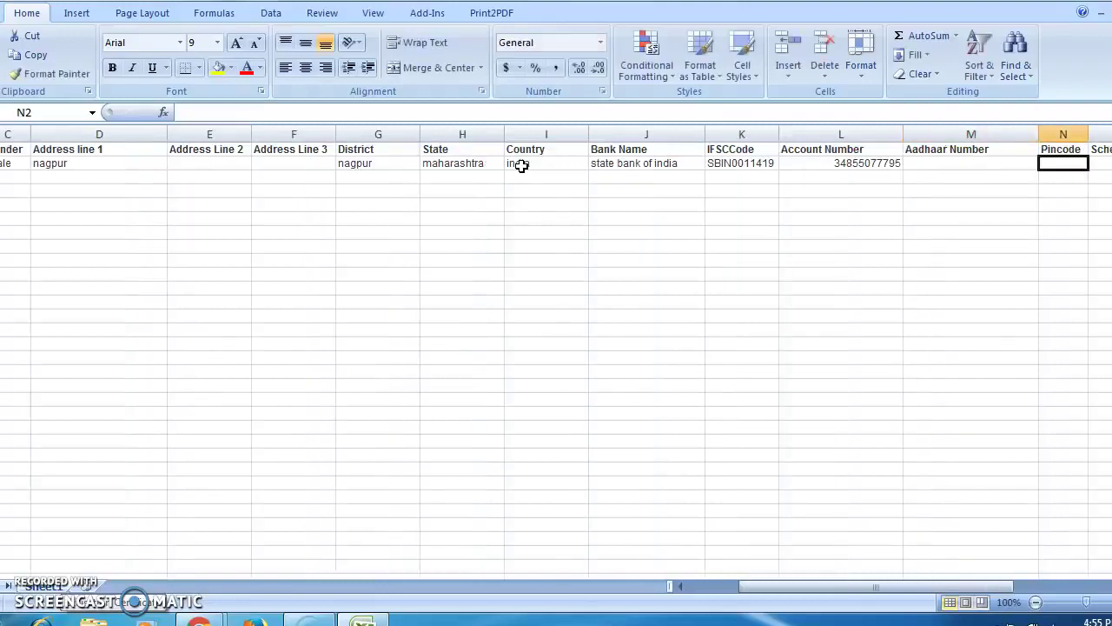
type("440024")
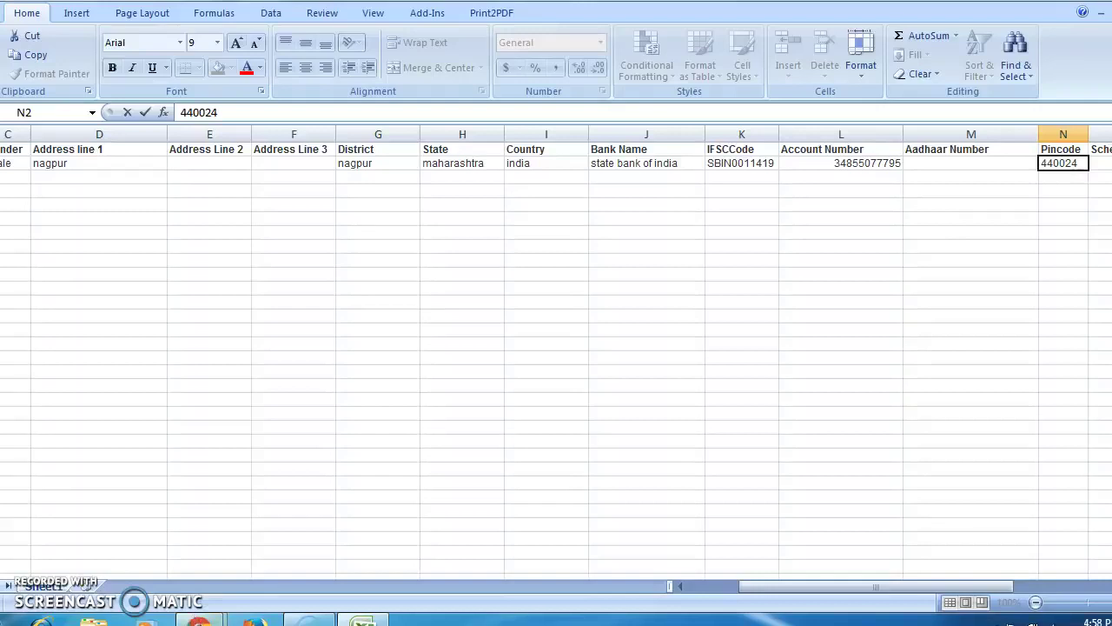
In PFMS Location Search Detail, choose MAHARASHTRA as the state.
mouse_move(198, 621)
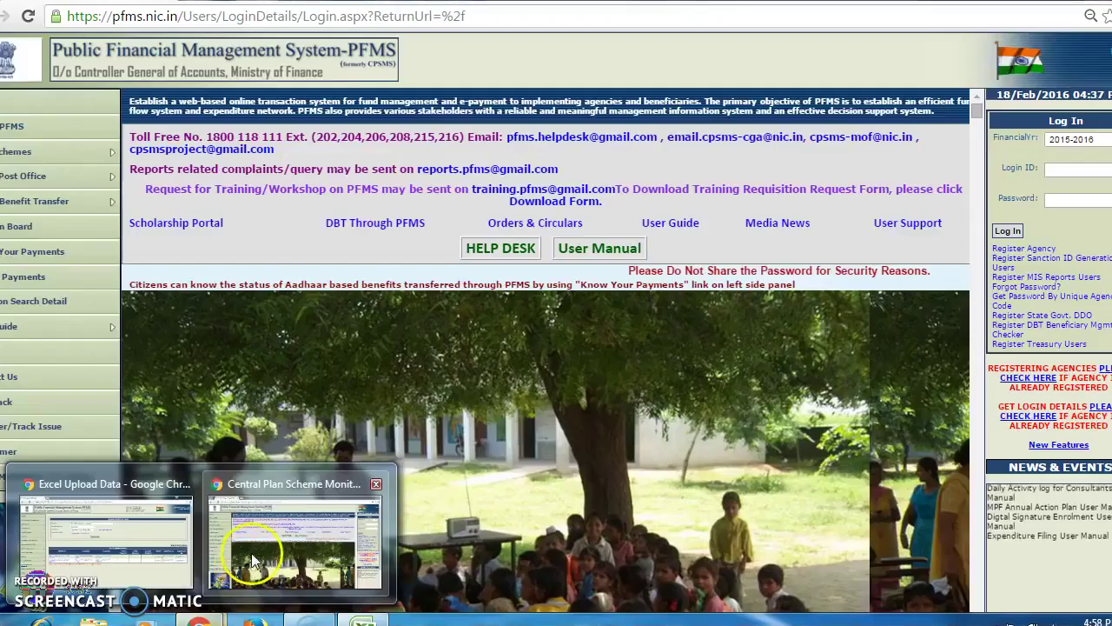
left_click(253, 551)
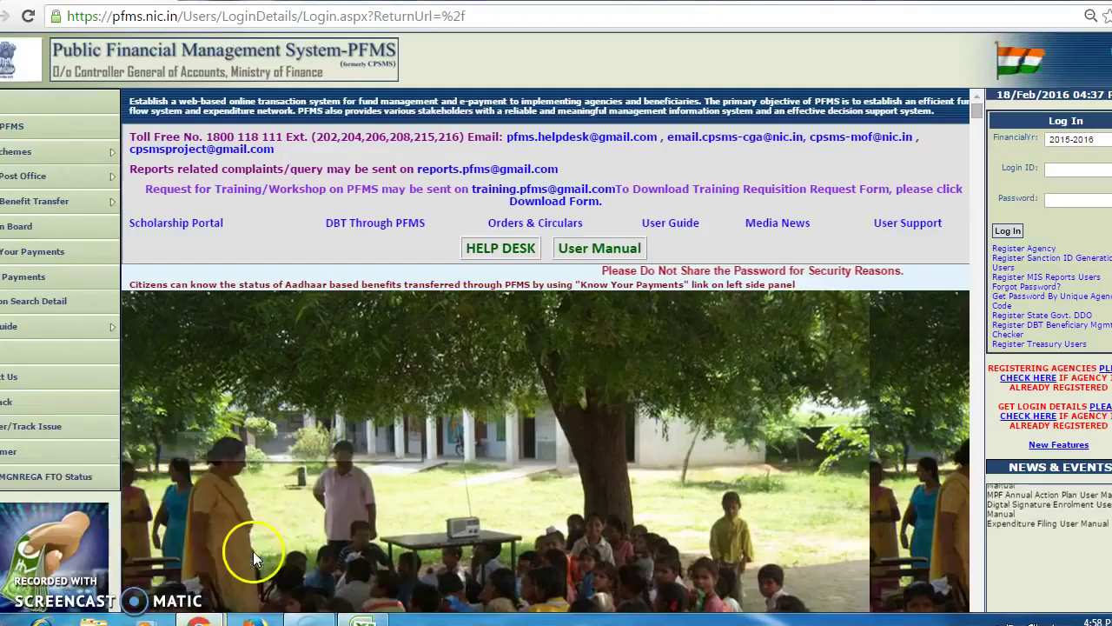
left_click(49, 306)
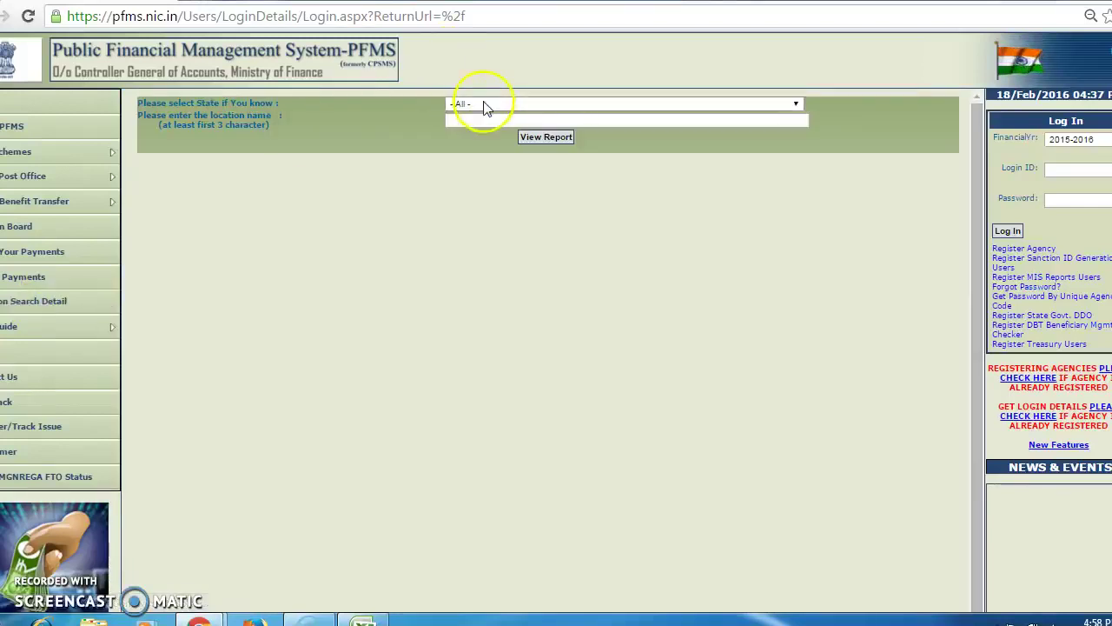
left_click(562, 104)
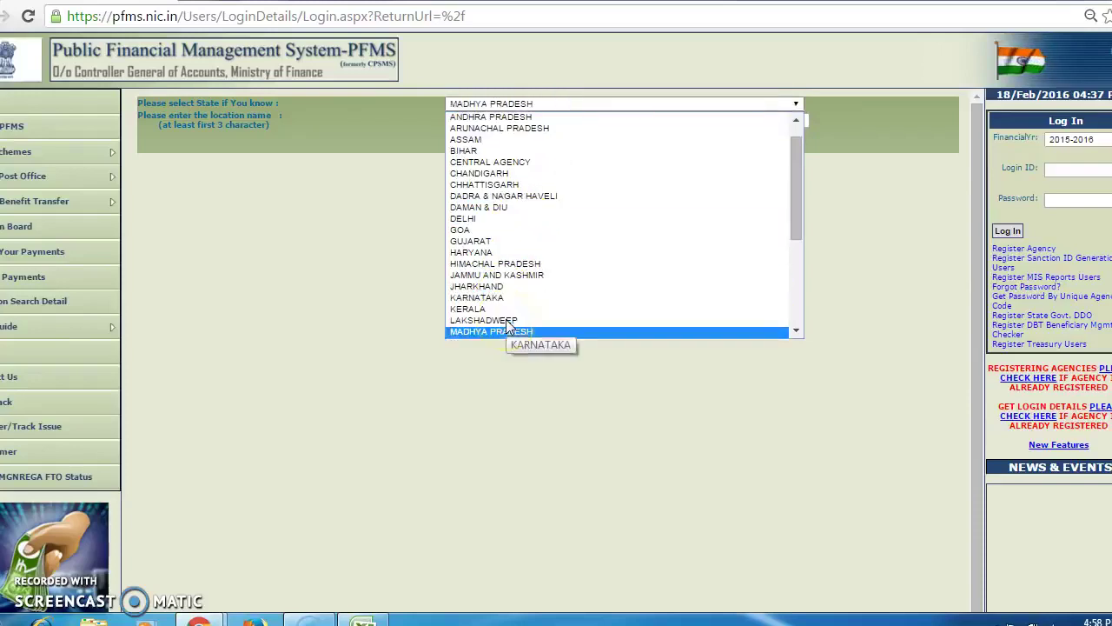
left_click(797, 331)
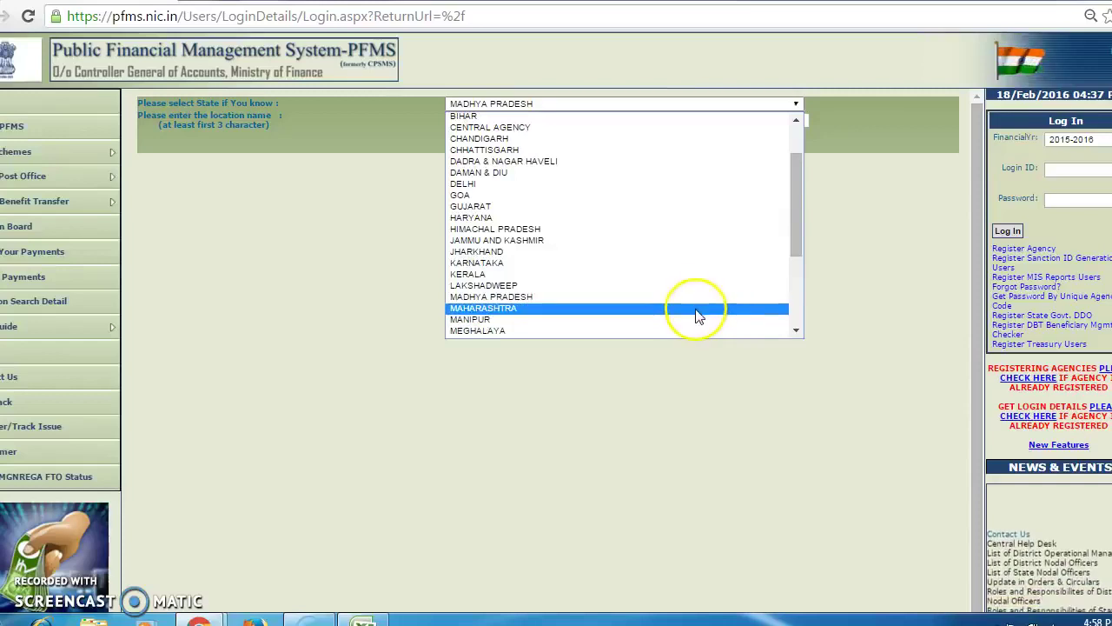
left_click(693, 309)
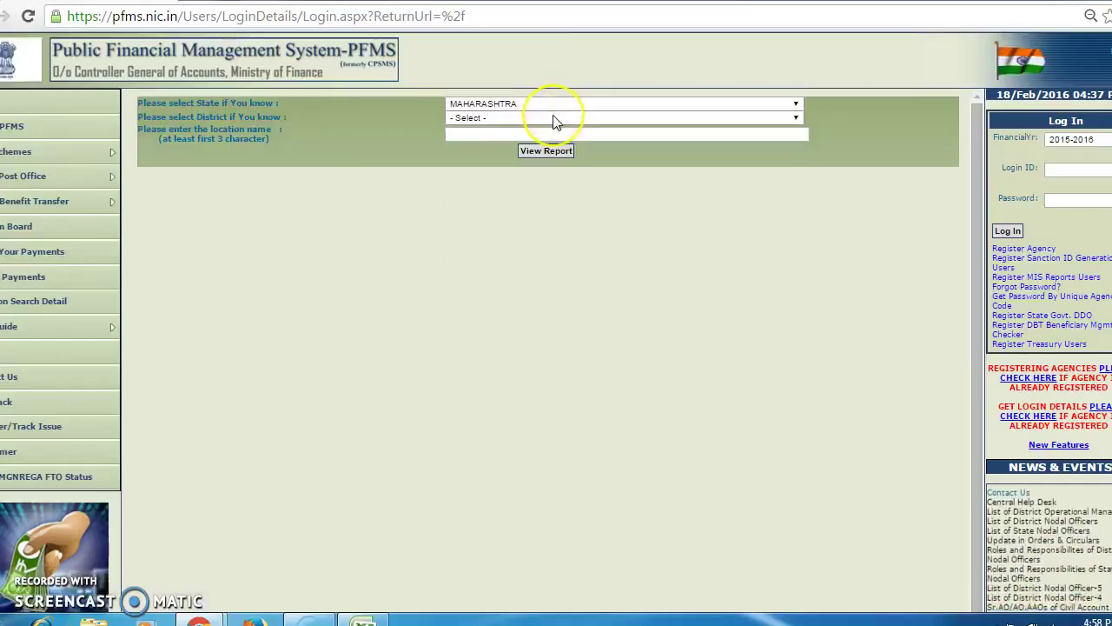
Select district NAGPUR and block NAGPUR - BLK, then open the 71 linked panchayat records.
left_click(553, 118)
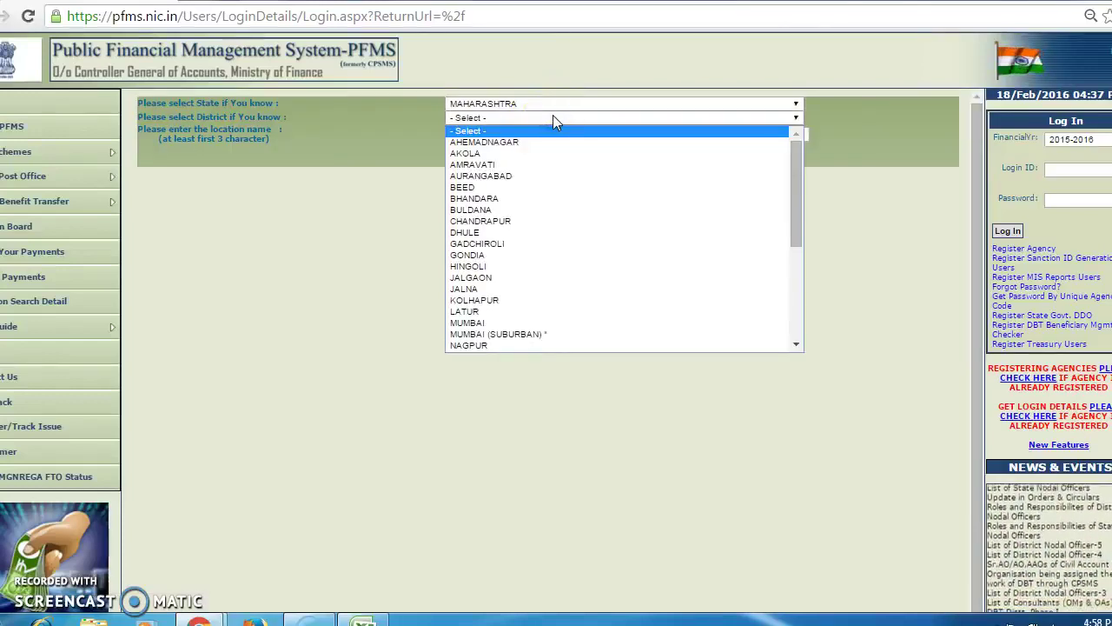
key("n")
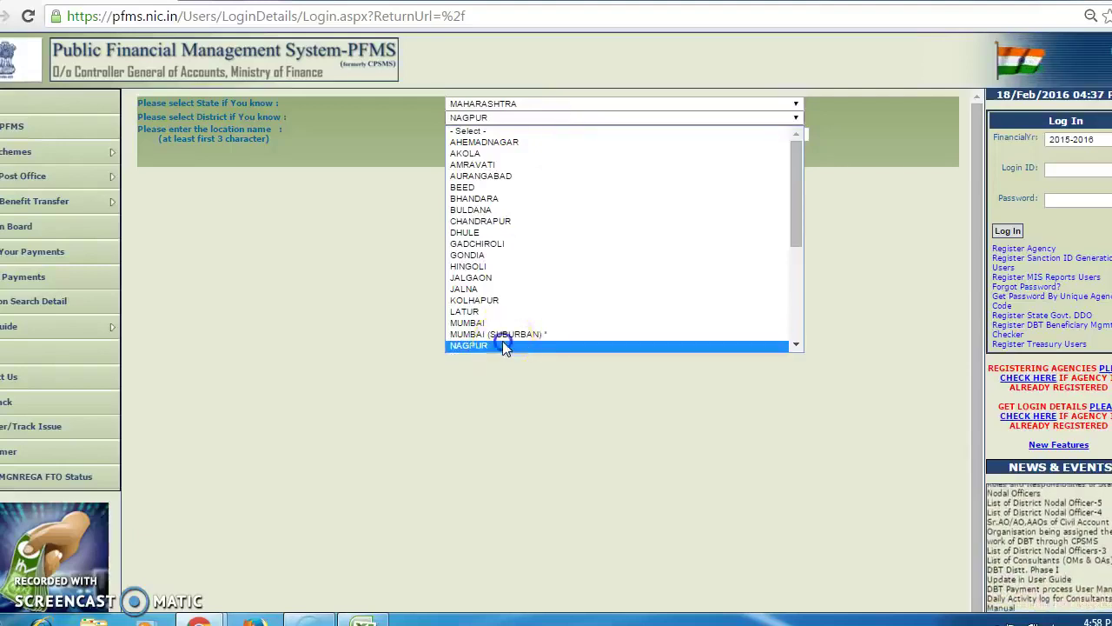
left_click(509, 343)
left_click(530, 152)
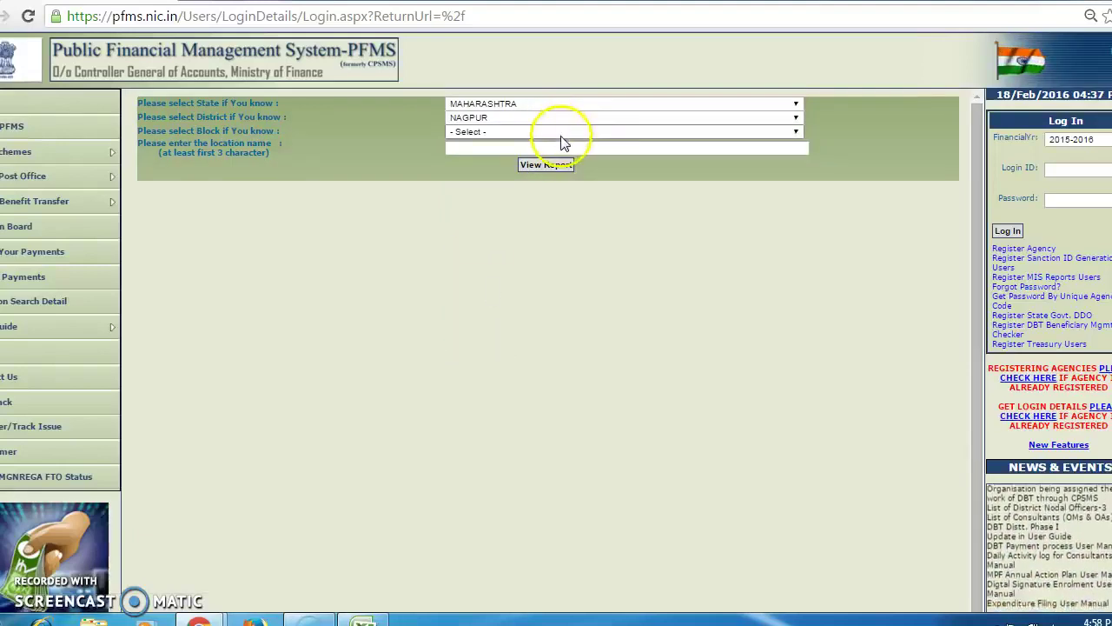
left_click(560, 132)
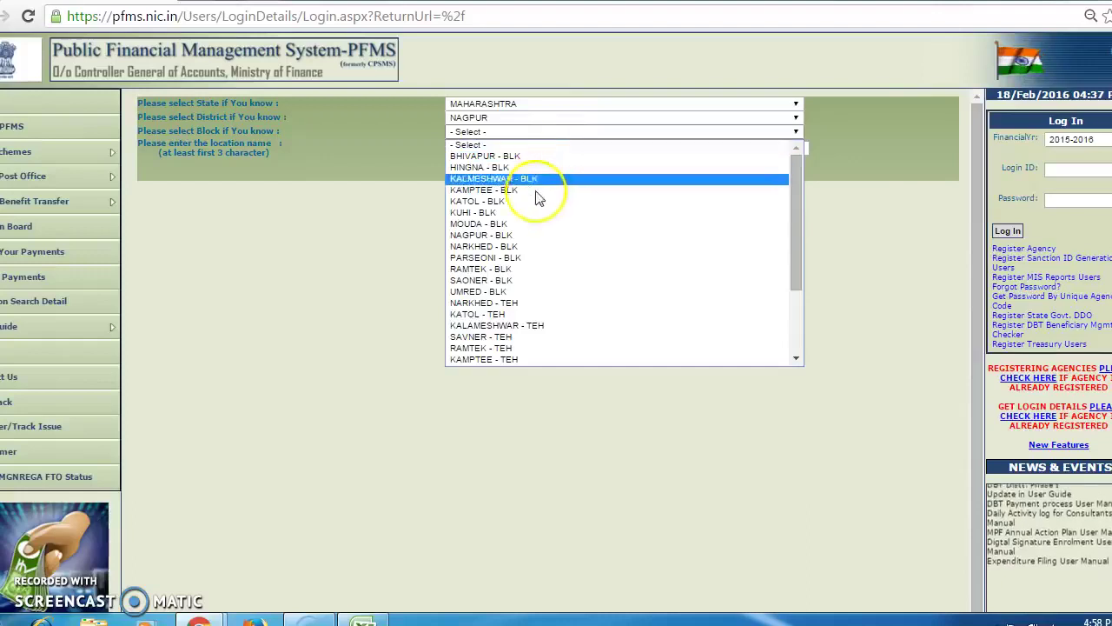
left_click(498, 235)
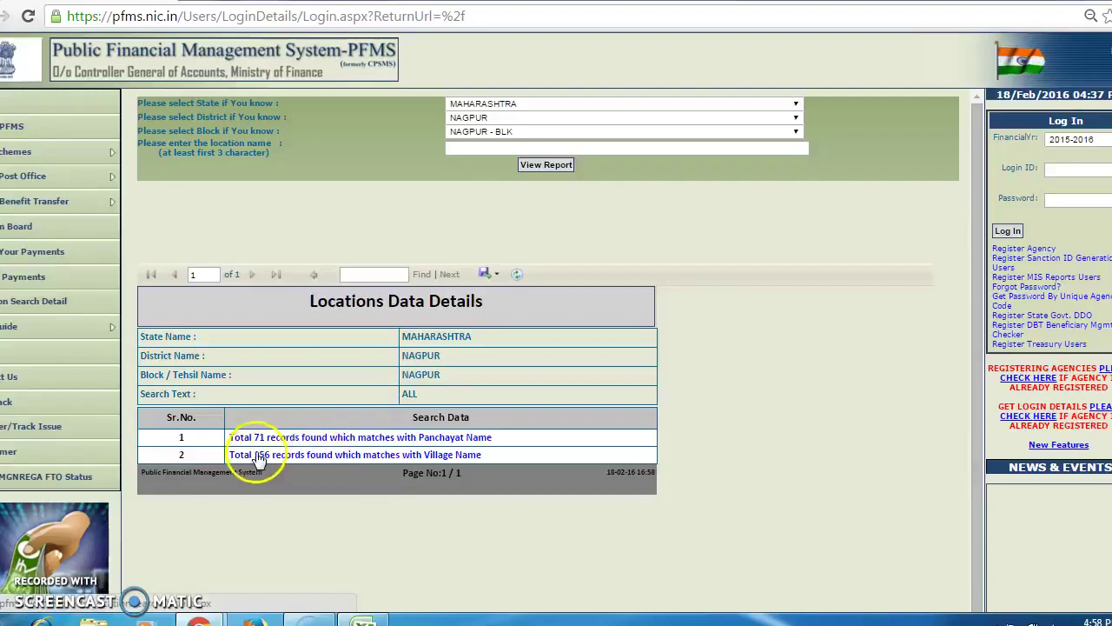
left_click(316, 439)
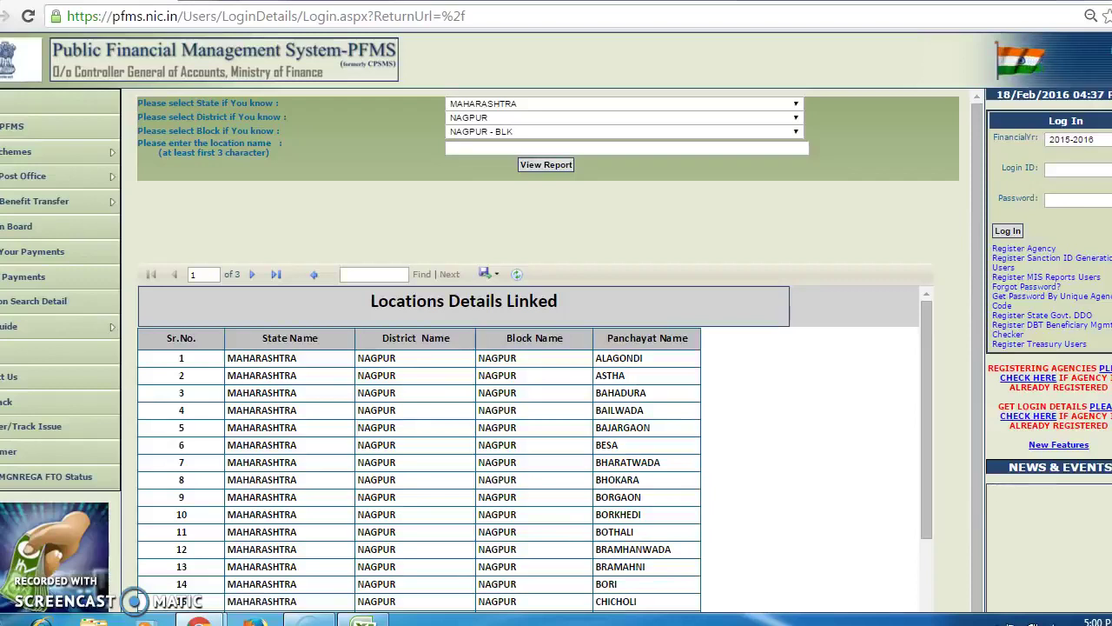
Open Add New Beneficiary from Agency Master Data > Beneficiary Management.
mouse_move(199, 621)
left_click(95, 486)
right_click(94, 486)
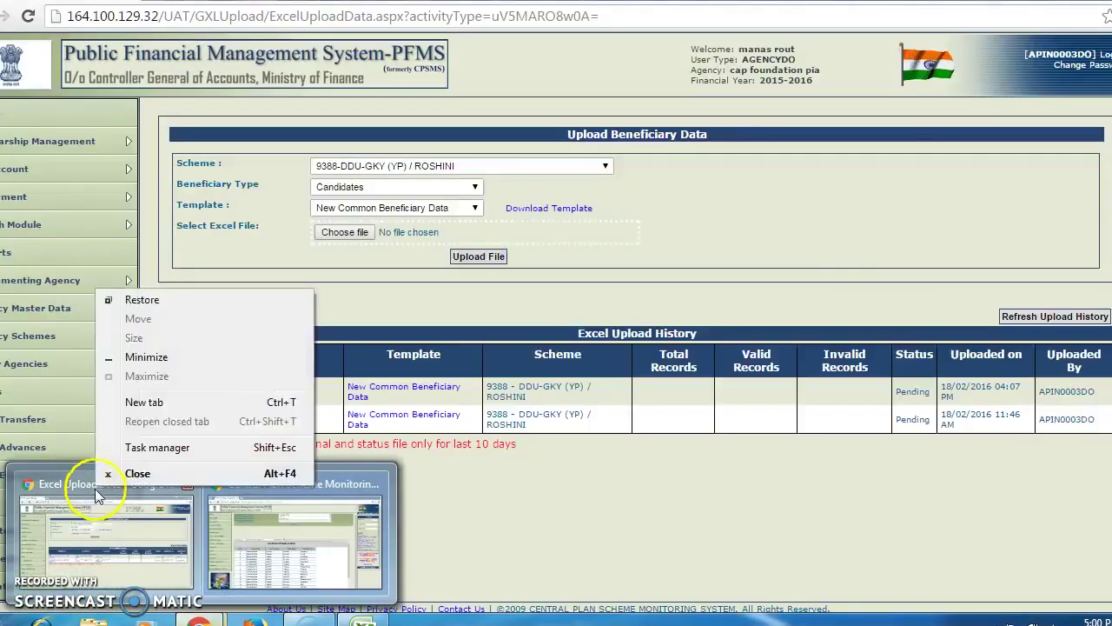
left_click(98, 530)
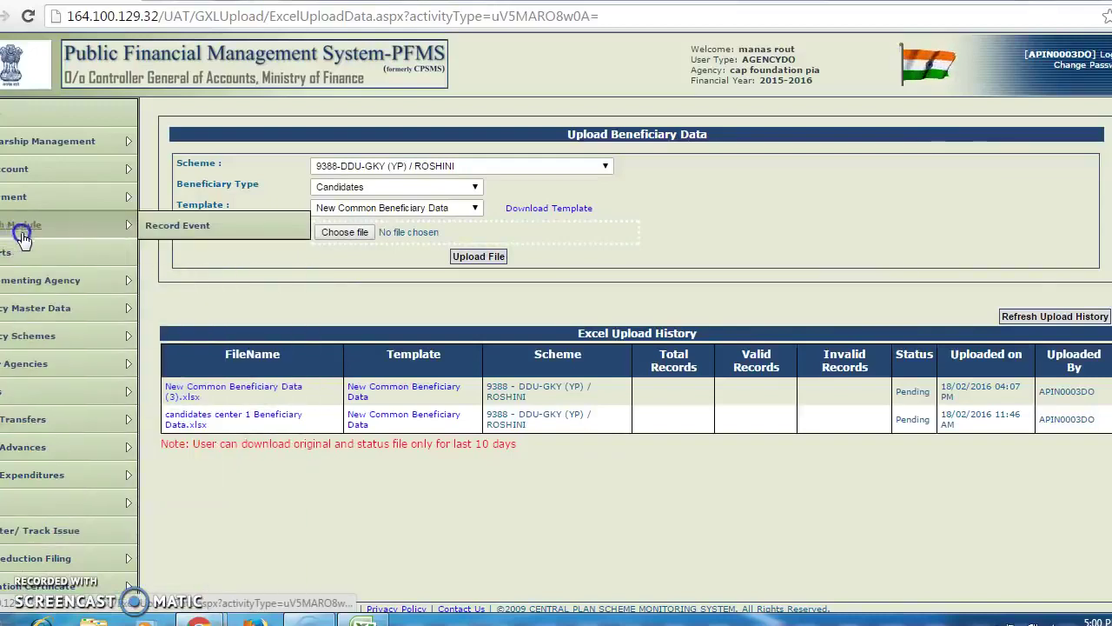
left_click(33, 304)
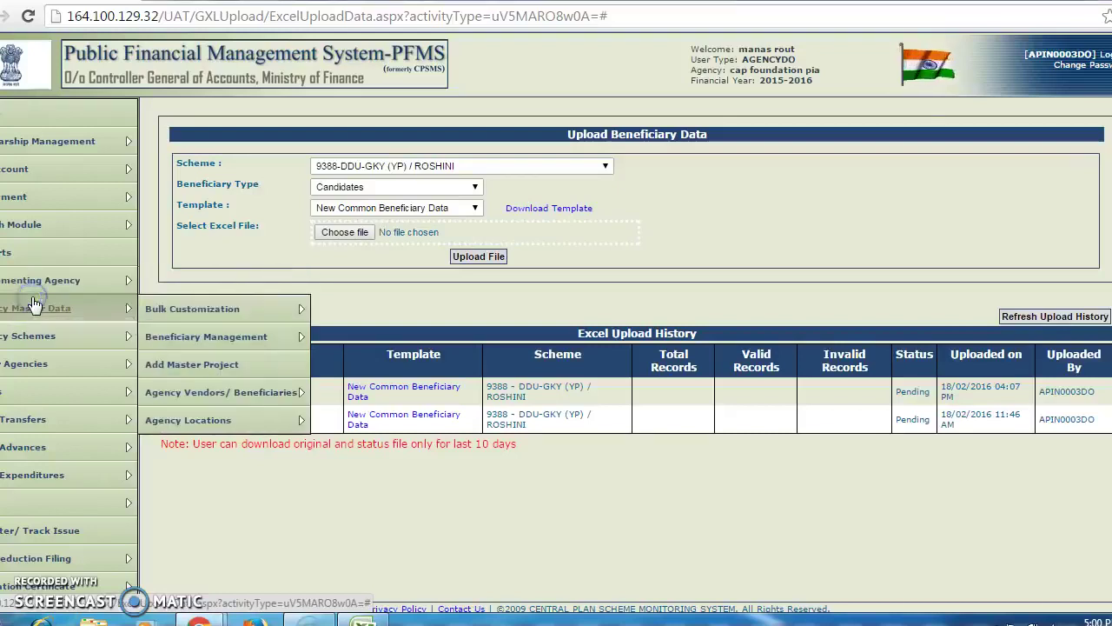
left_click(212, 342)
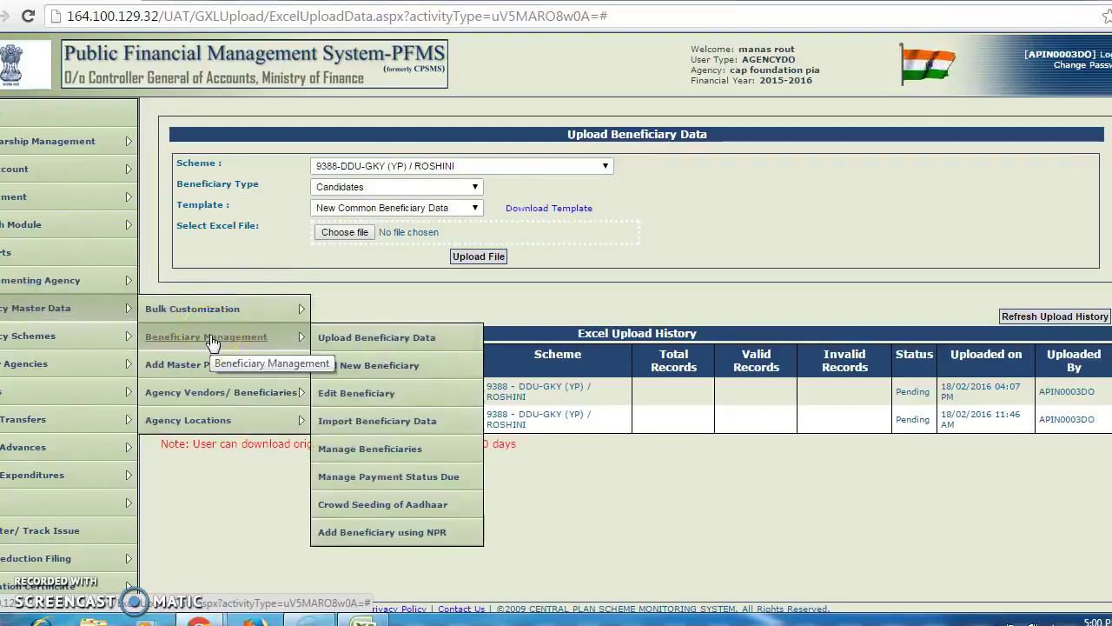
left_click(331, 351)
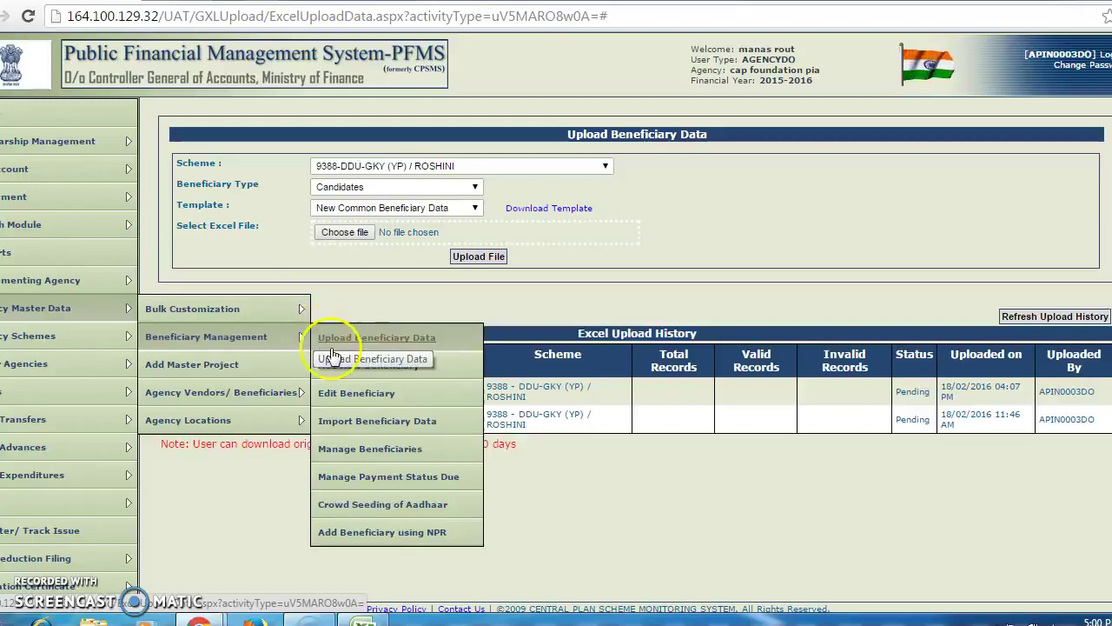
left_click(341, 365)
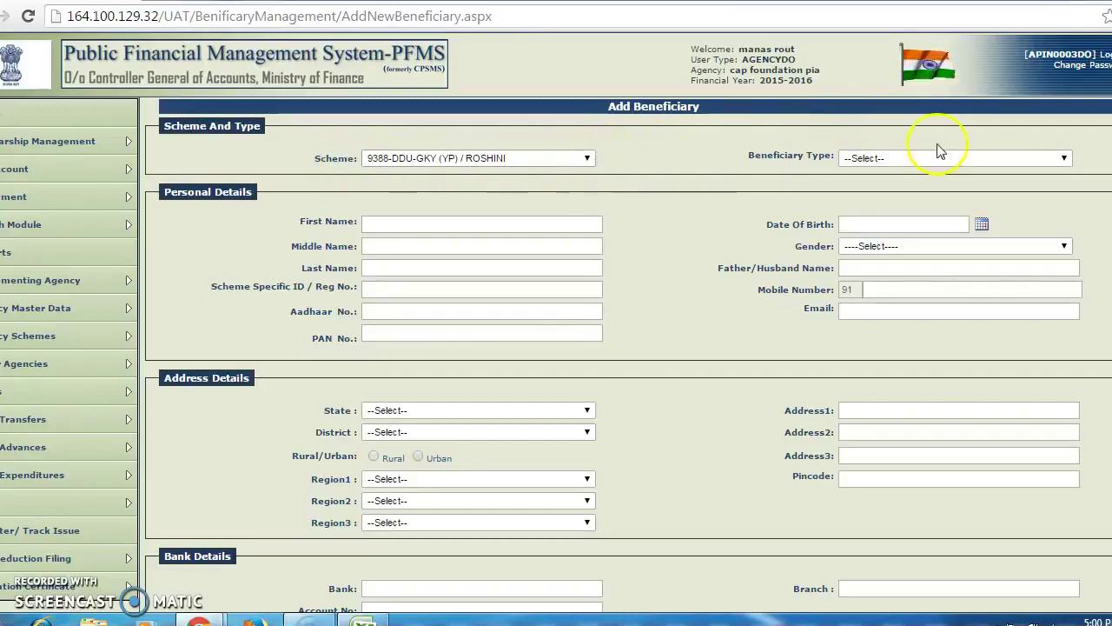
Set beneficiary type Candidates, enter the candidate's name and choose gender MALE.
left_click(1062, 157)
left_click(1051, 186)
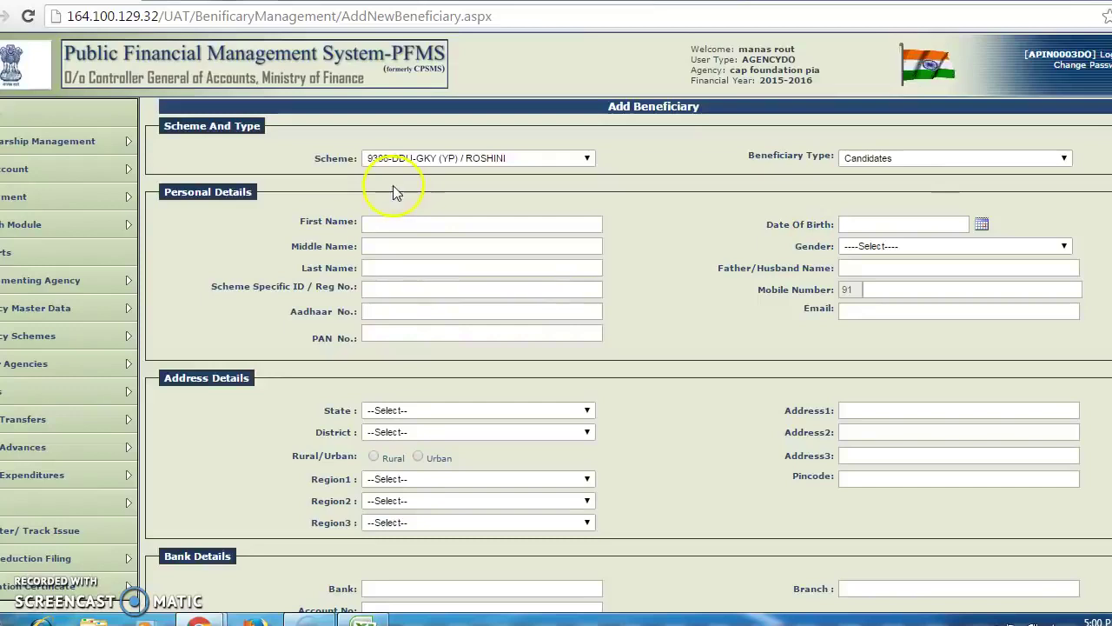
left_click(397, 224)
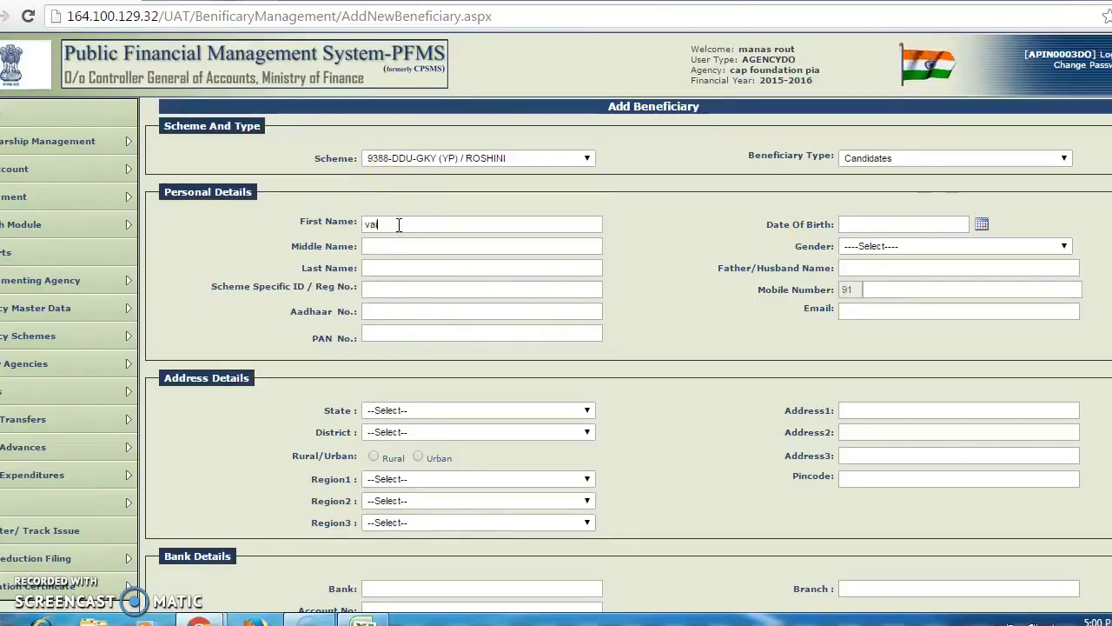
left_click(385, 268)
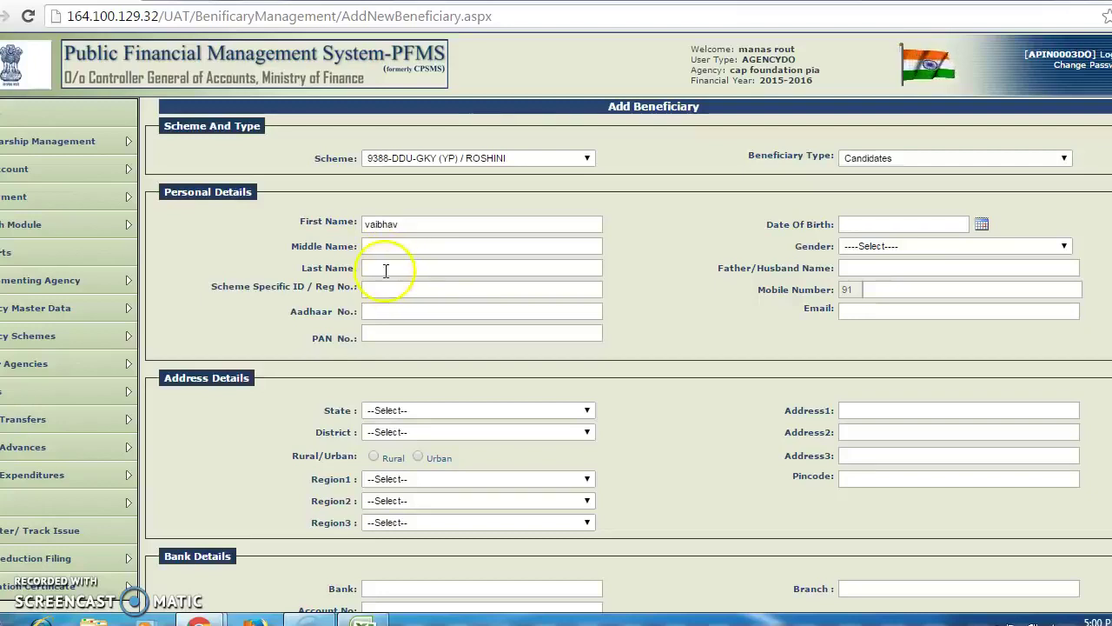
type("munishwar")
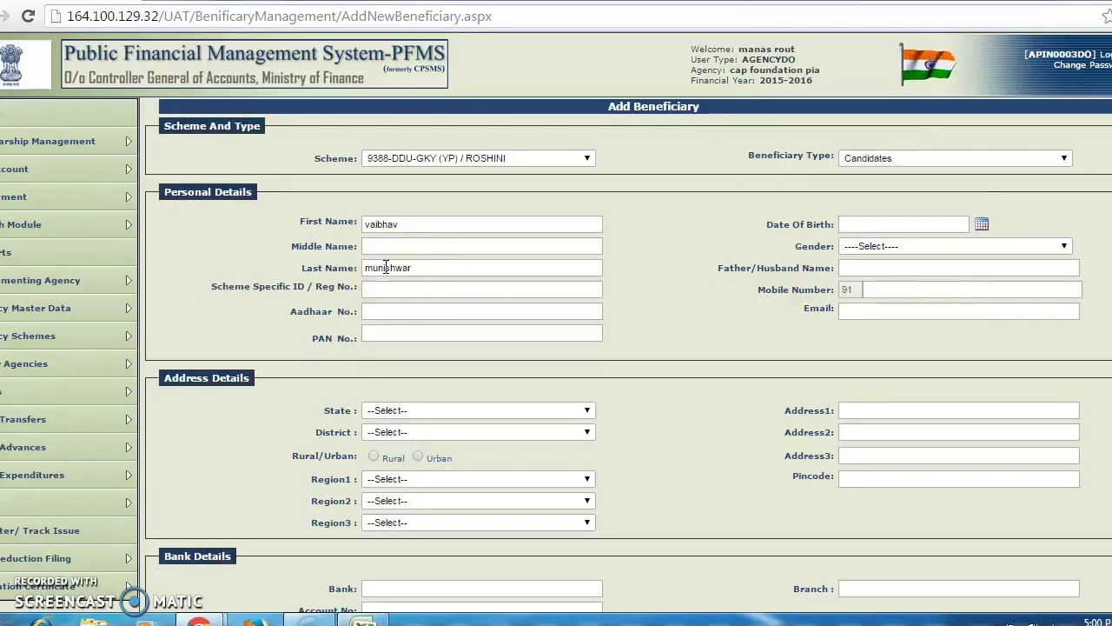
left_click(991, 243)
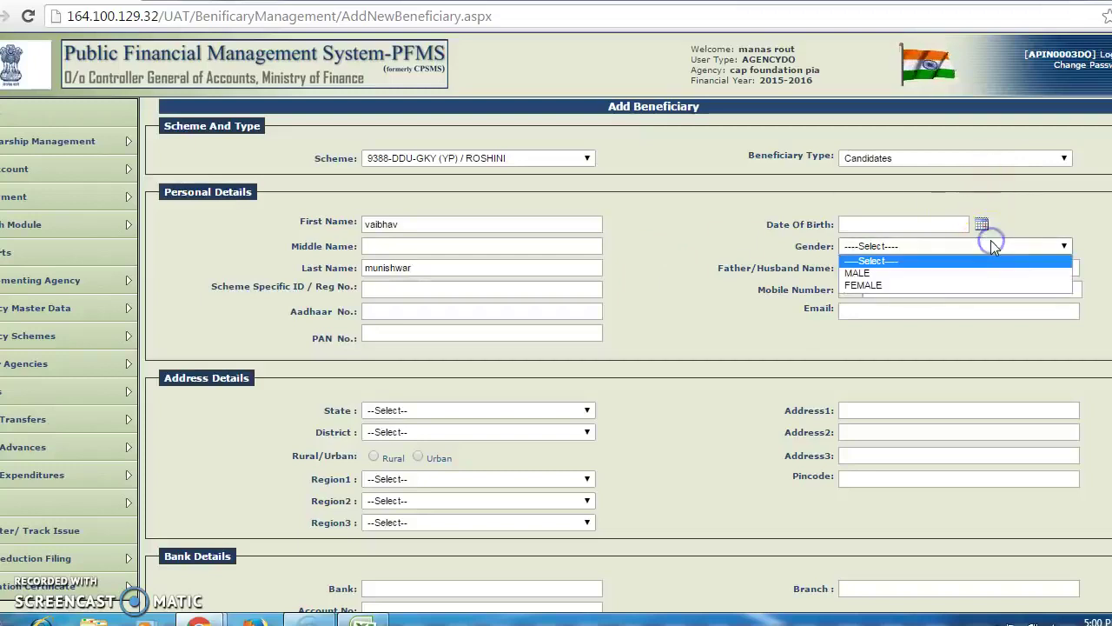
left_click(988, 272)
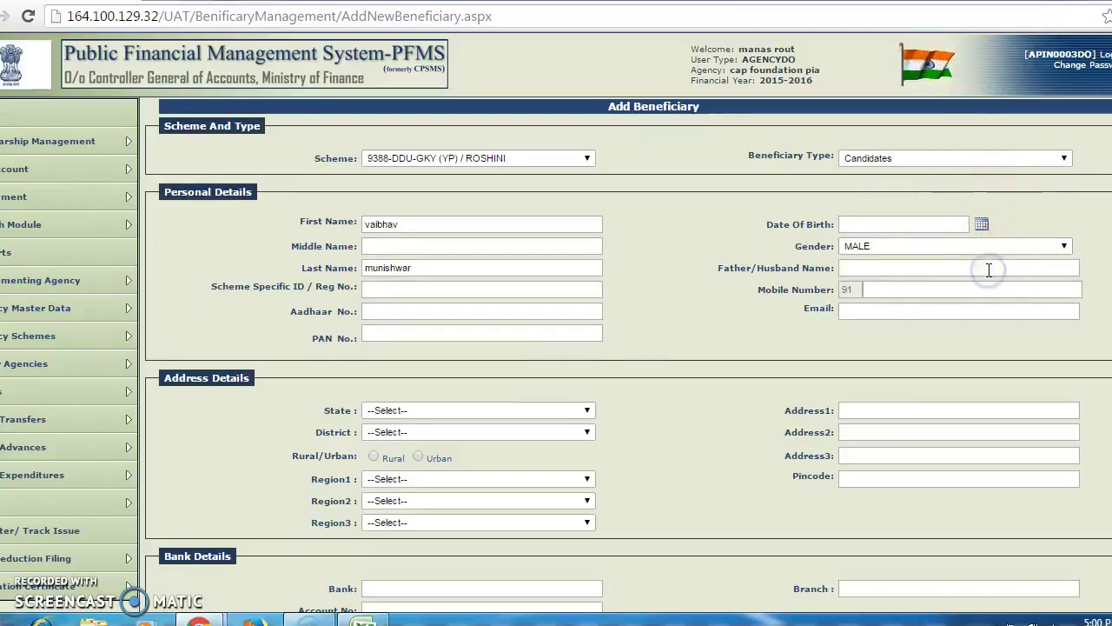
Set location MAHARASHTRA, NAGPUR, Urban, tehsil Nagpur (Urban), town Nagpur (M Corp.), Ward No.103.
left_click(518, 416)
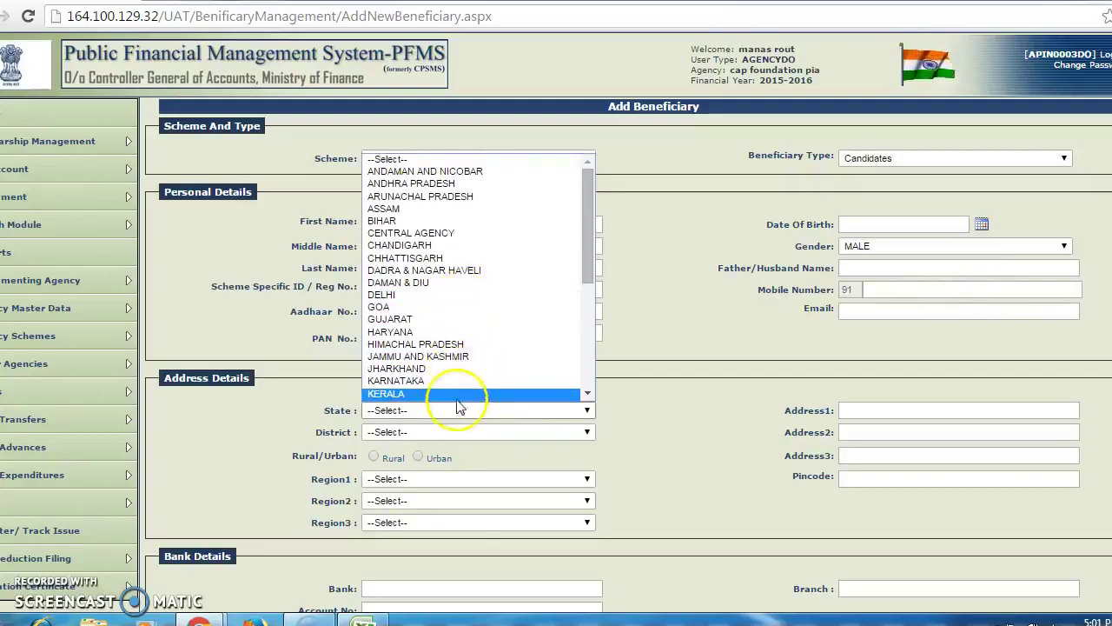
scroll(464, 385, "down", 1)
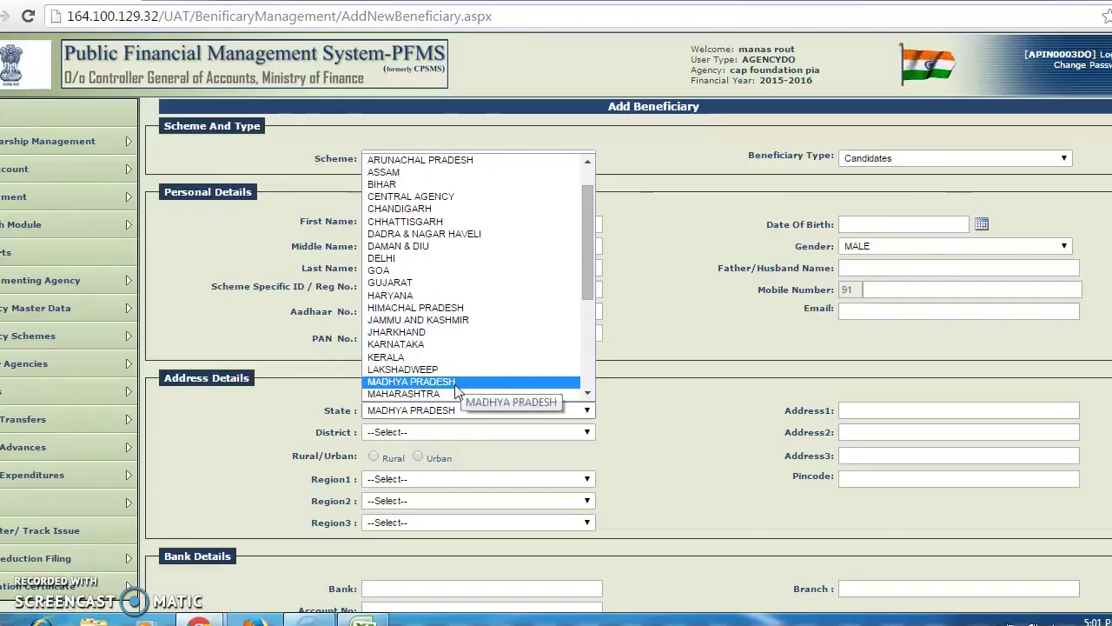
left_click(458, 394)
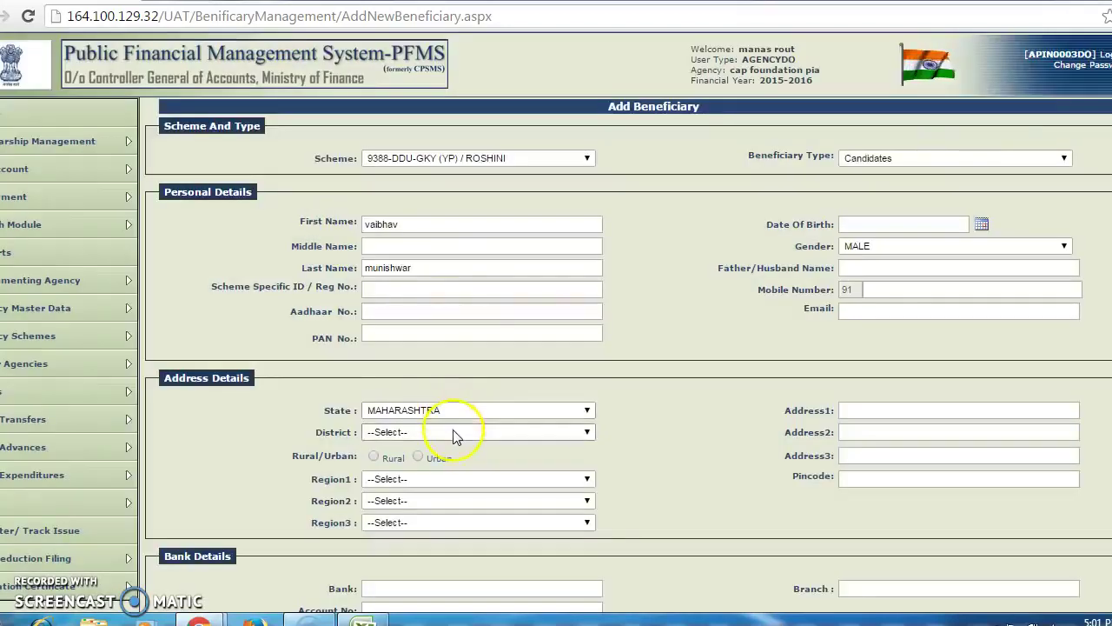
left_click(453, 432)
left_click(415, 417)
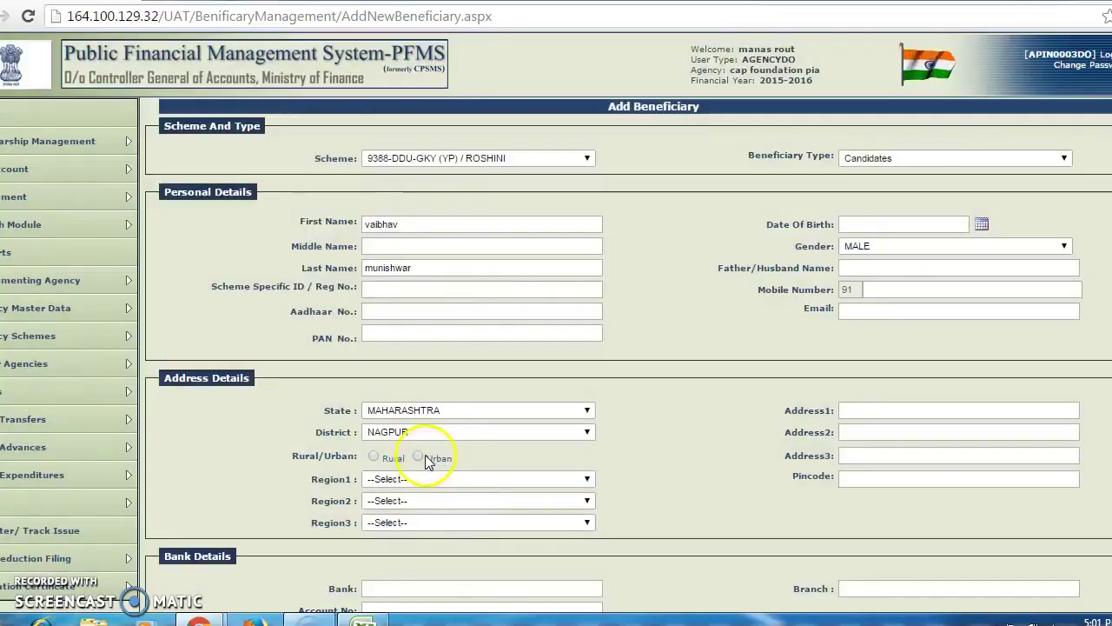
left_click(418, 457)
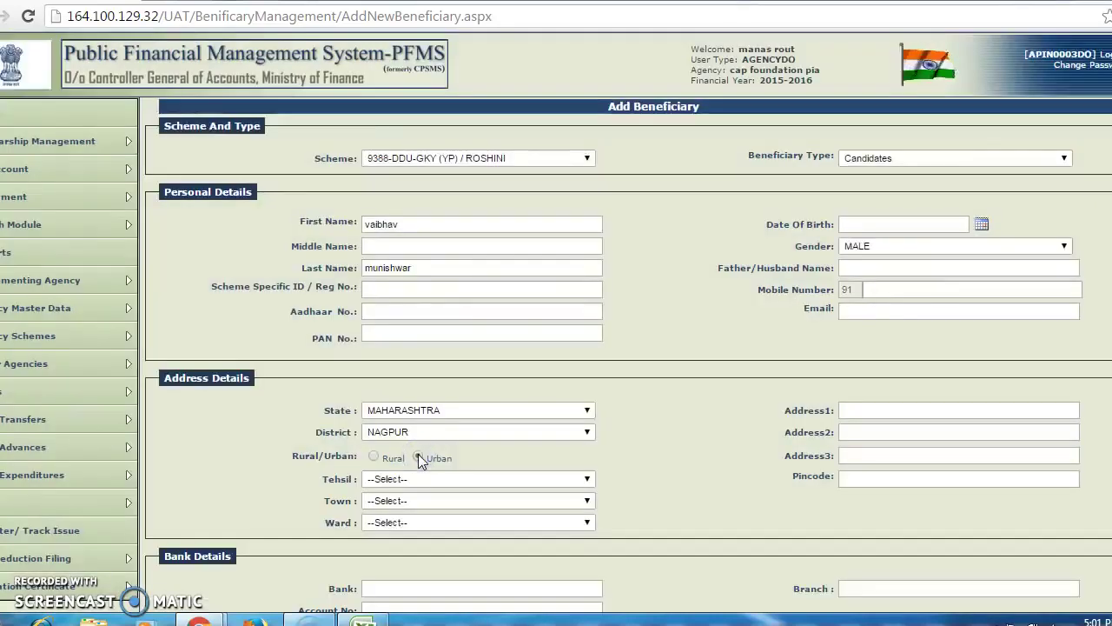
left_click(430, 479)
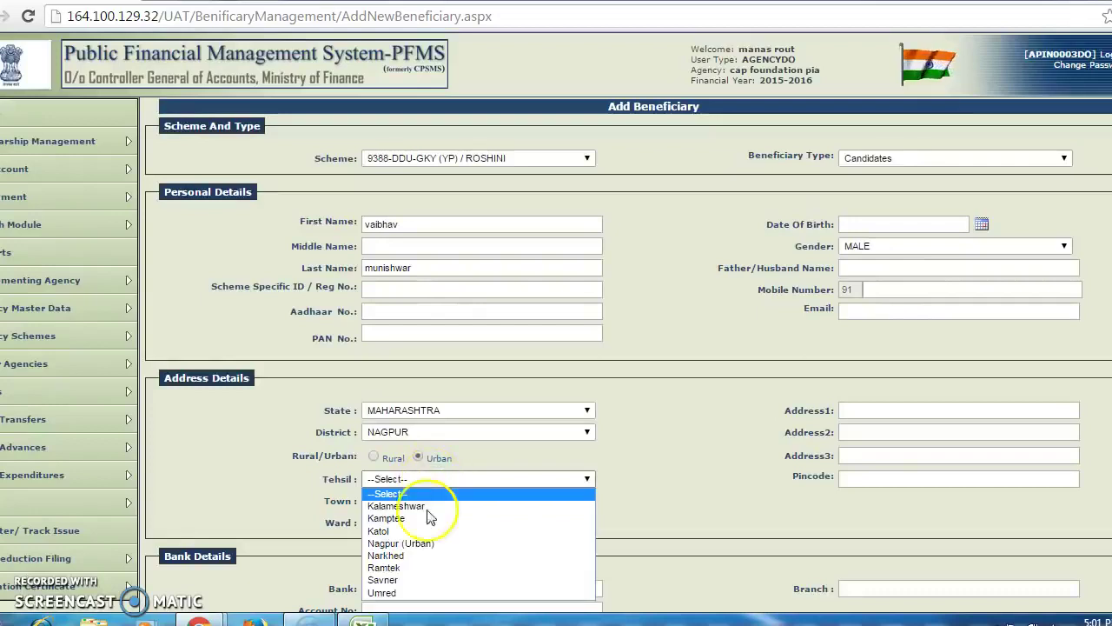
left_click(418, 544)
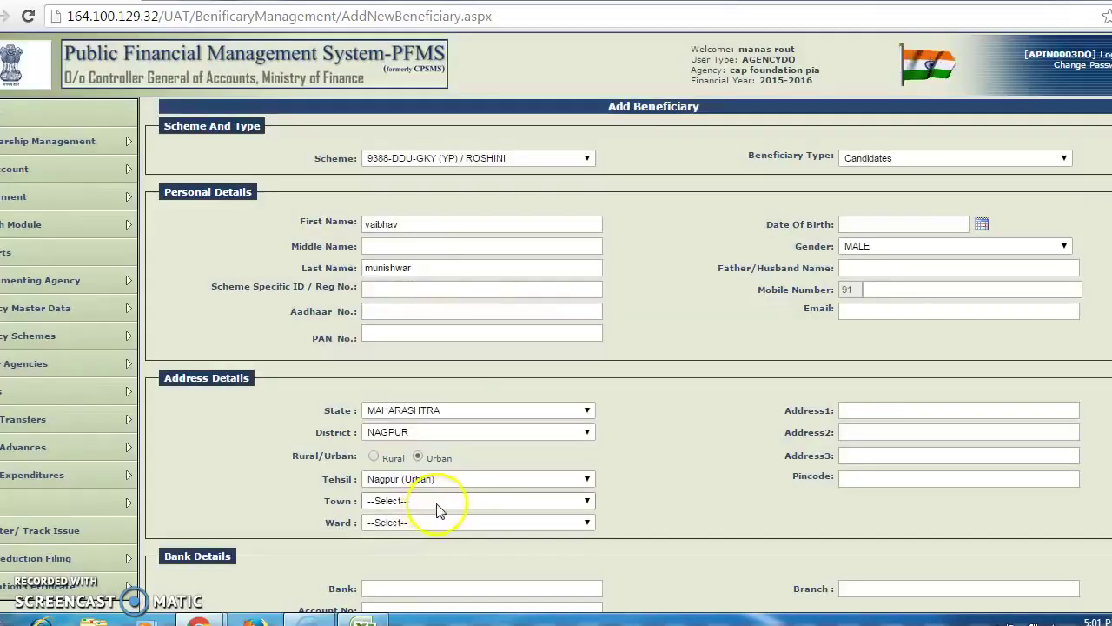
left_click(441, 502)
left_click(434, 528)
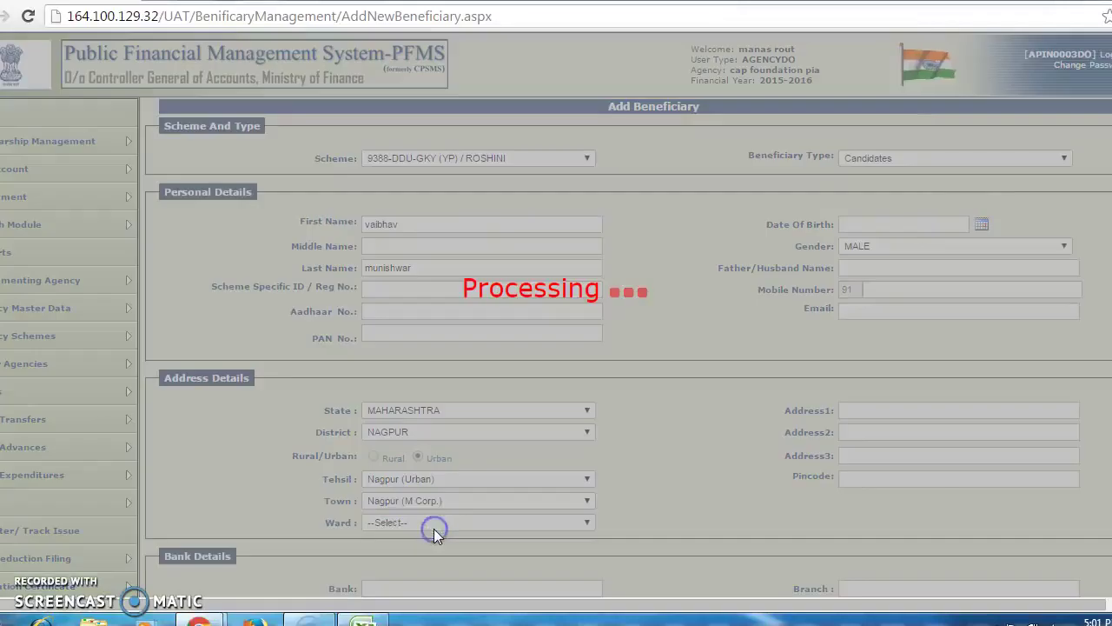
left_click(448, 526)
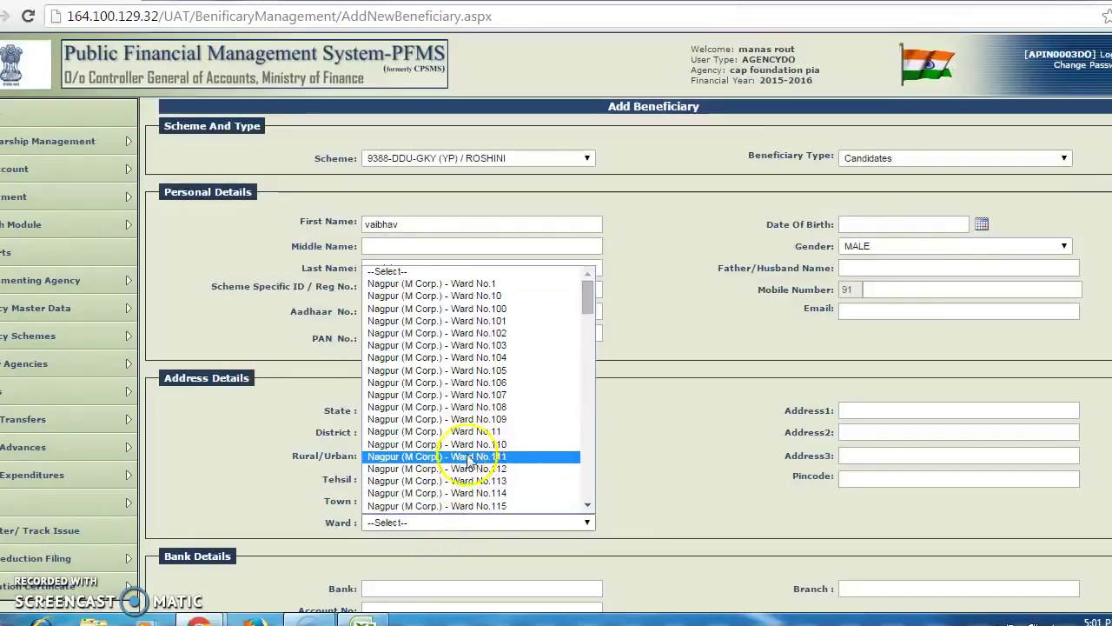
left_click(487, 345)
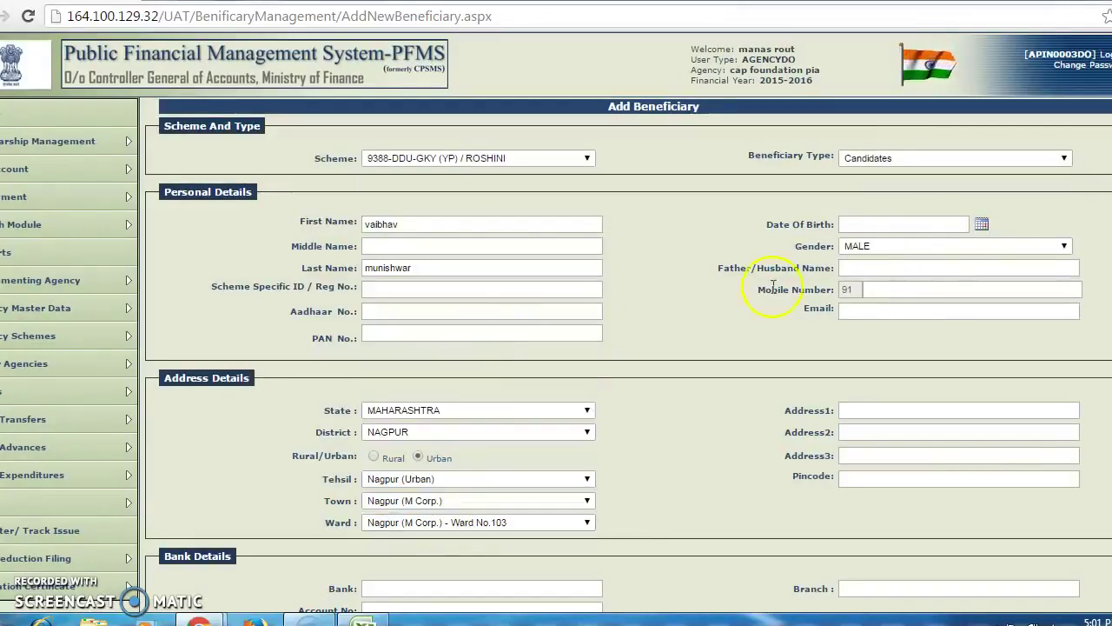
Enter the first address line, STATE BANK OF INDIA and the account number, then submit.
left_click(885, 409)
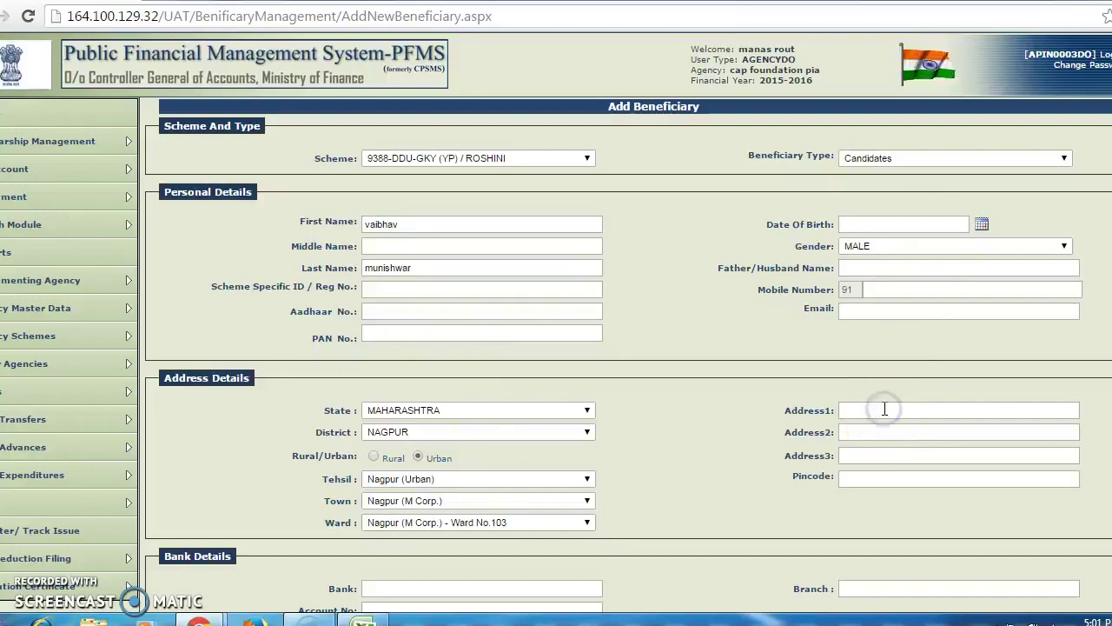
type("new subhedar")
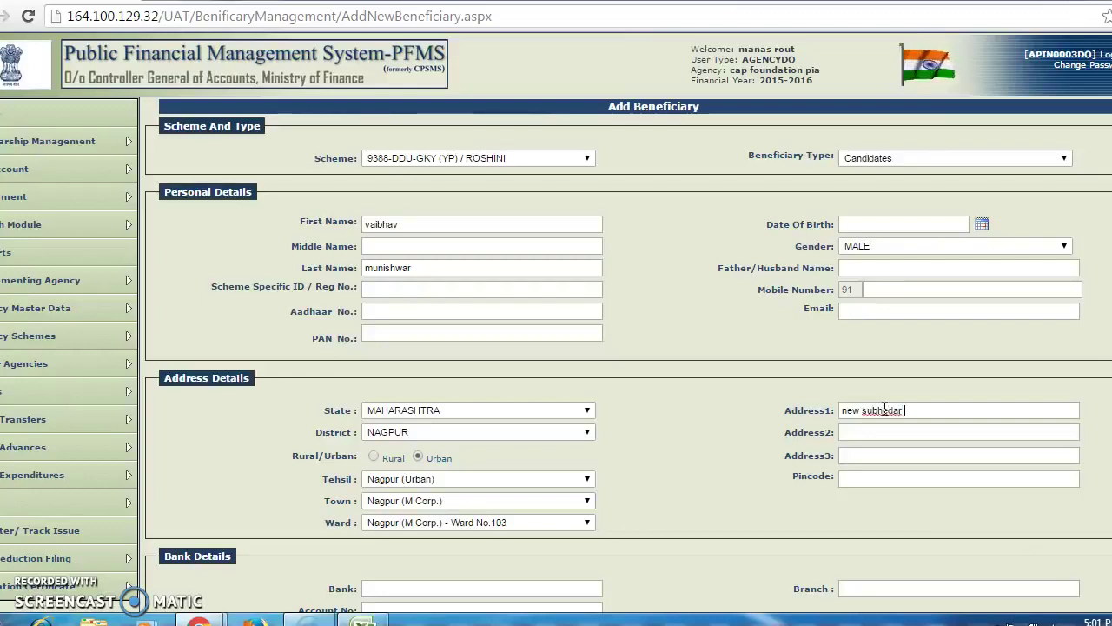
type(" lay out")
scroll(556, 320, "down", 2)
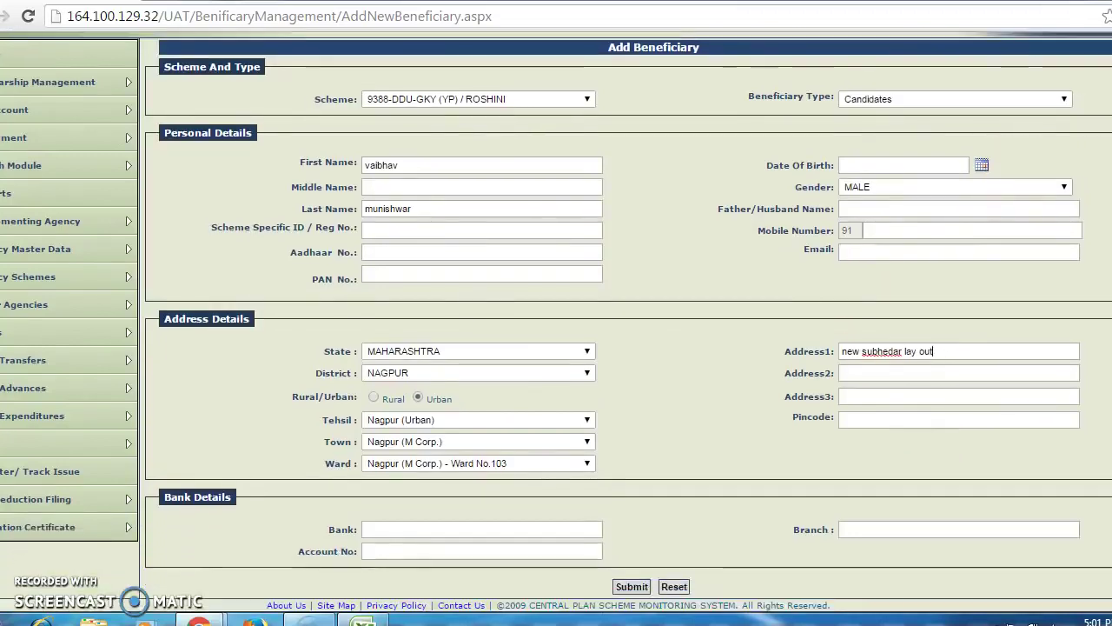
left_click(457, 530)
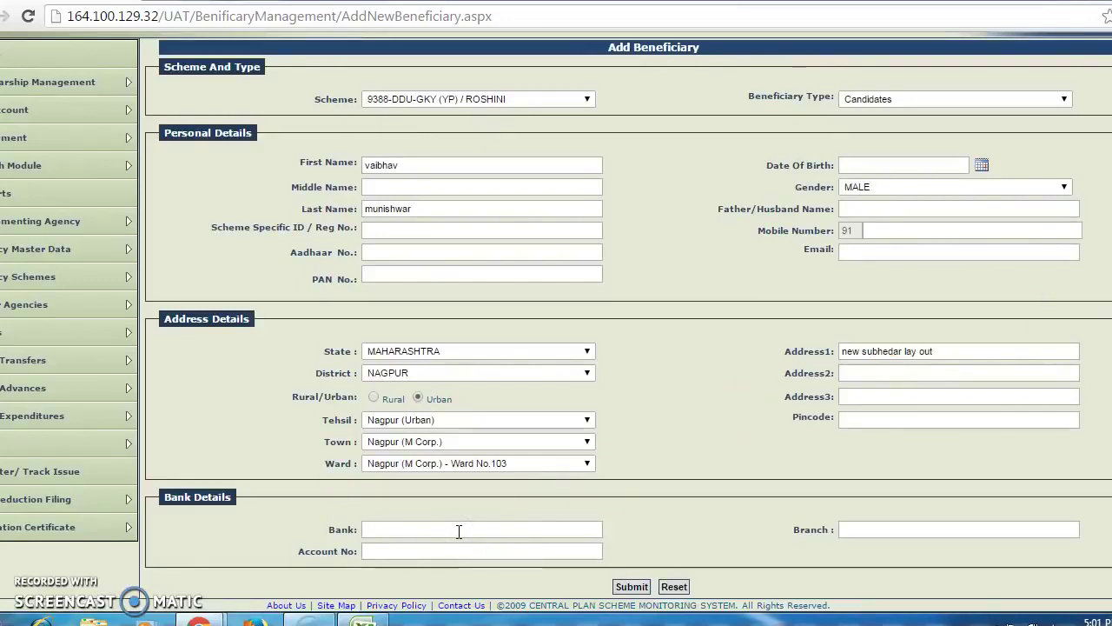
type("state")
left_click(454, 590)
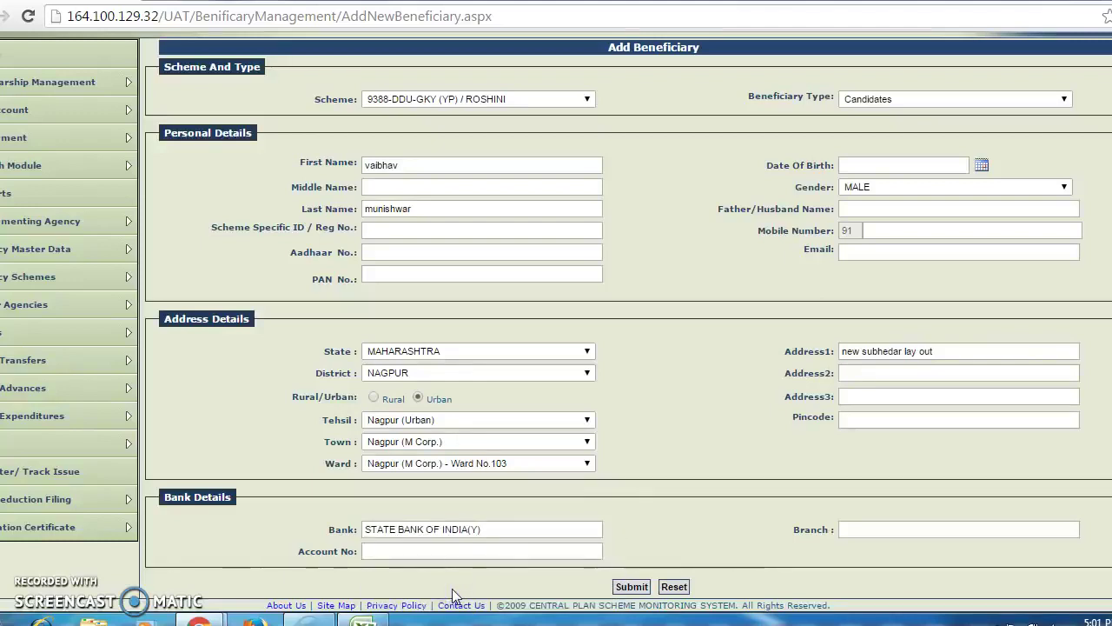
left_click(436, 551)
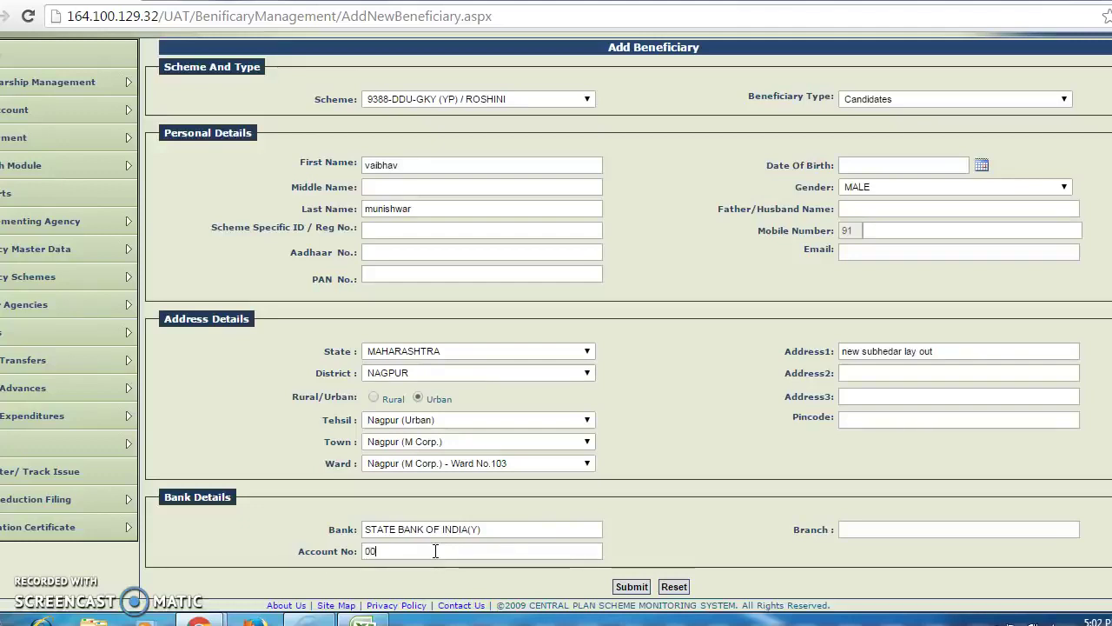
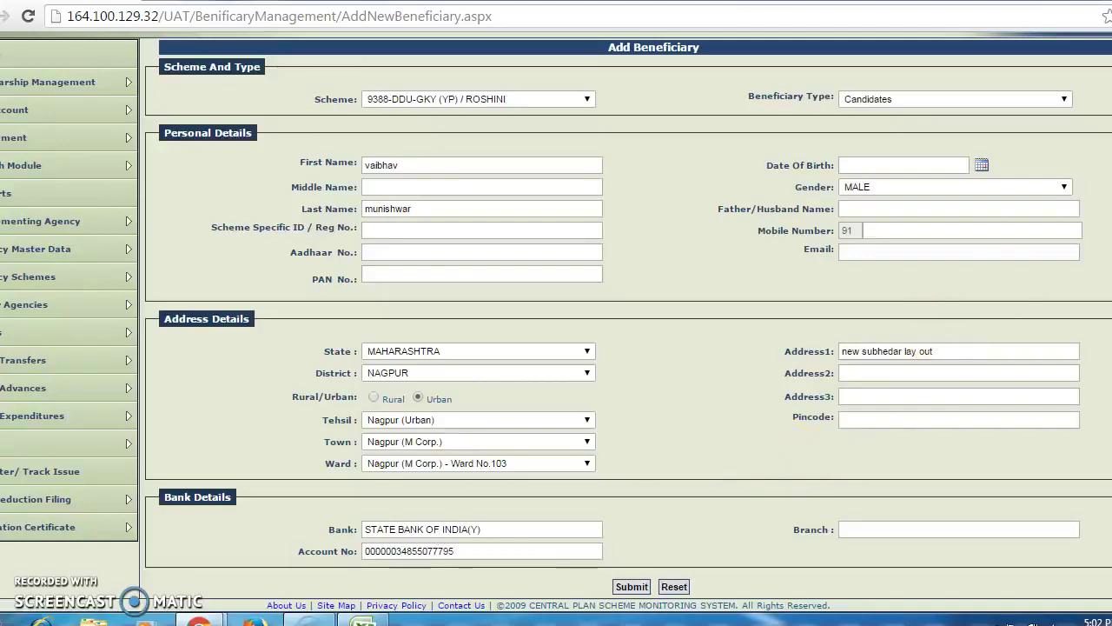
left_click(632, 587)
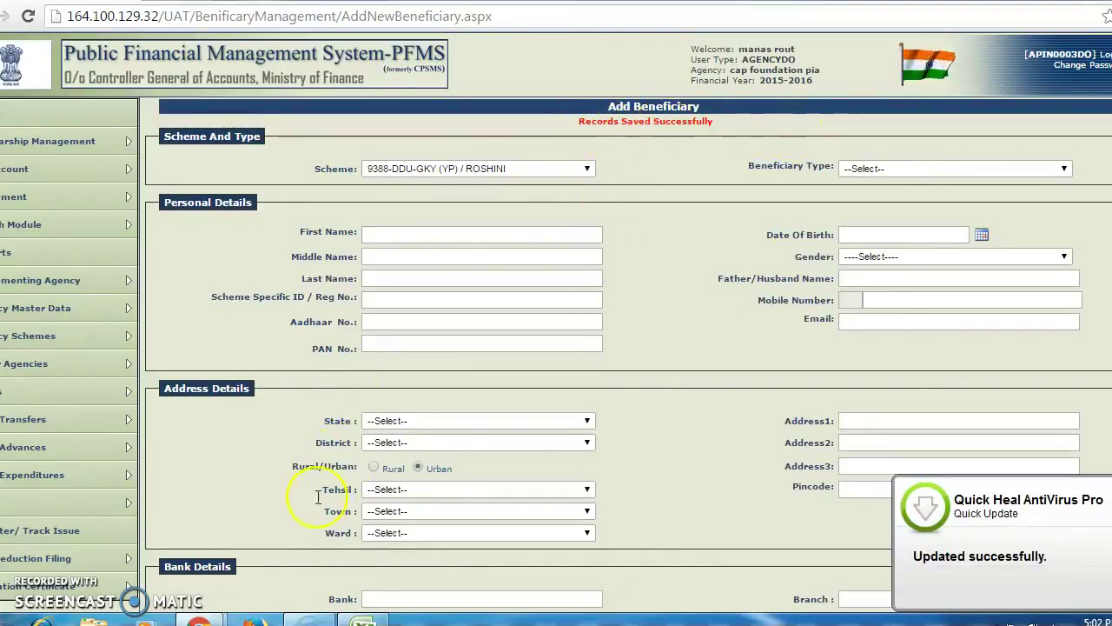
Confirm Records Saved Successfully and return to the Excel beneficiary template.
mouse_move(122, 588)
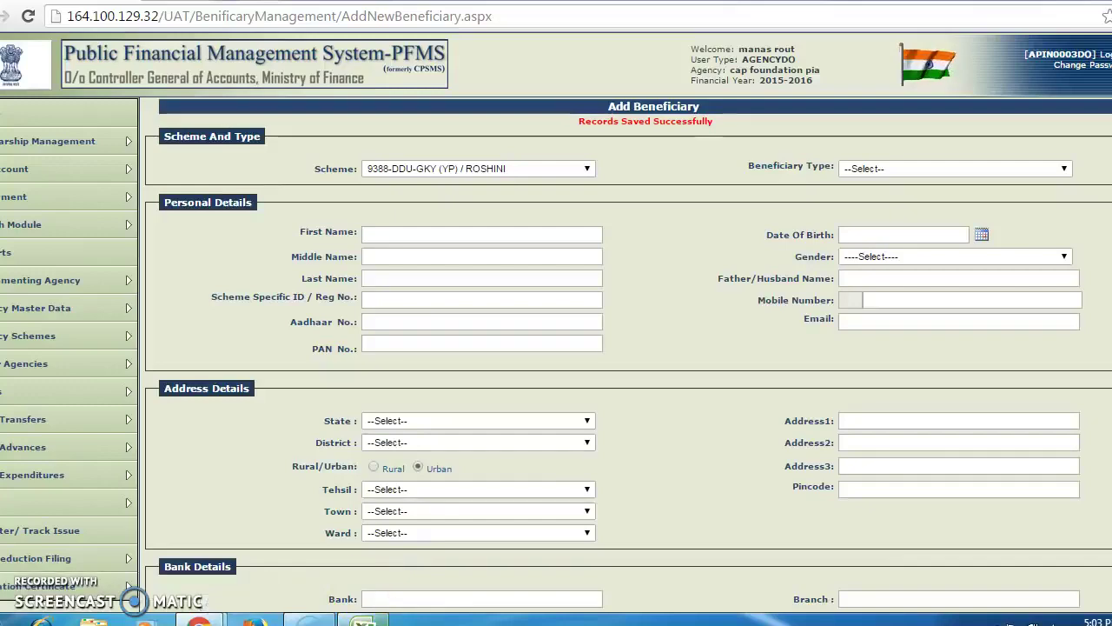
key("alt+Tab")
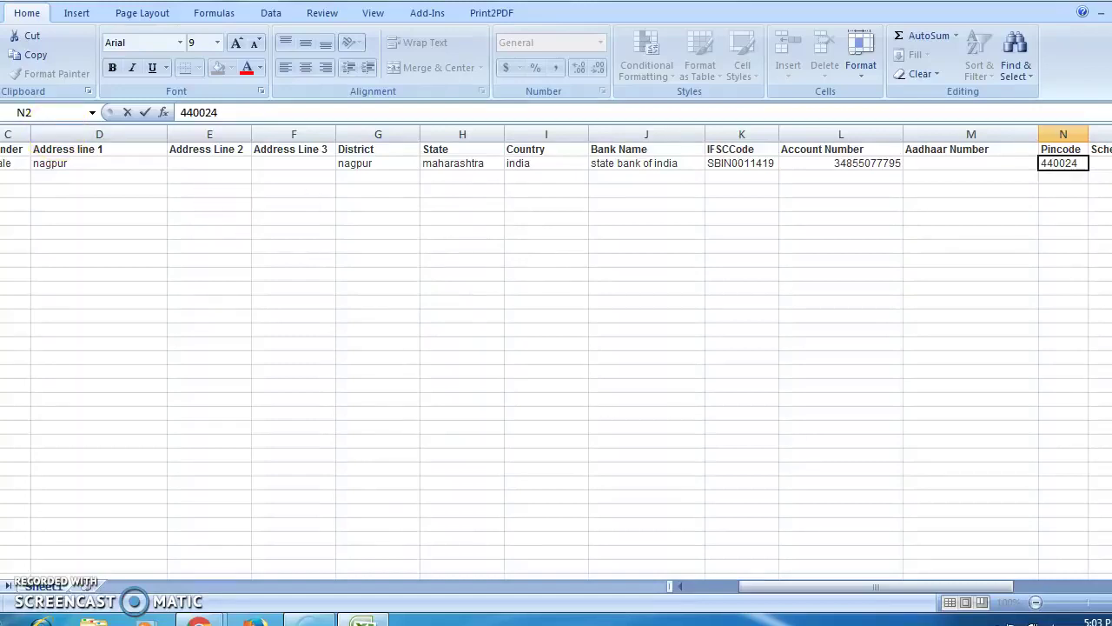
Save the workbook to the Desktop as New Common Beneficiary Data (4).
key("alt+f")
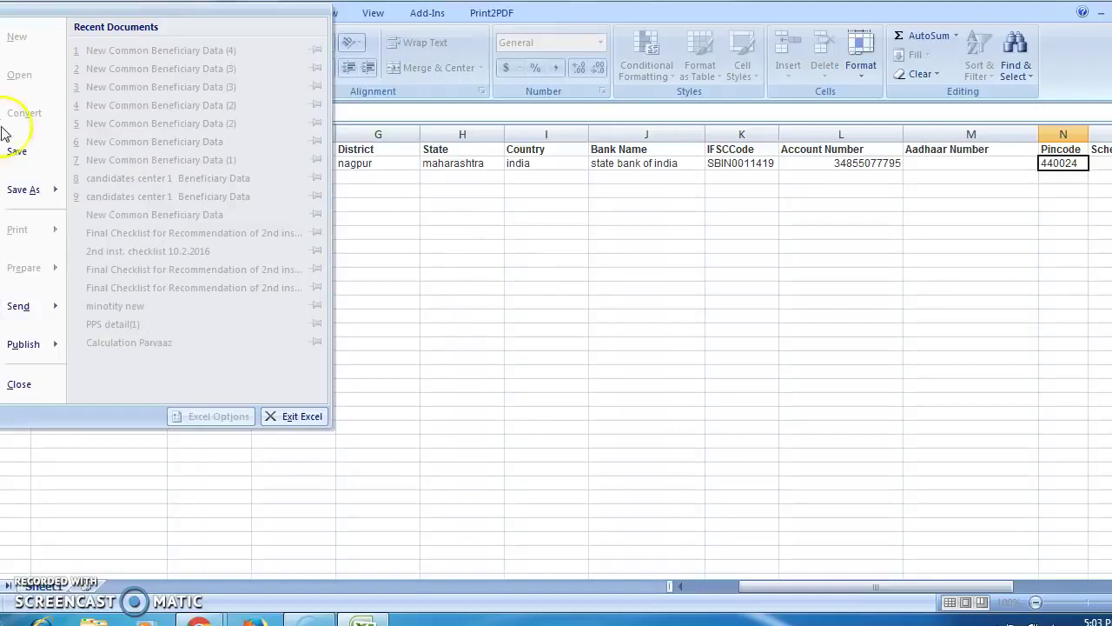
mouse_move(24, 191)
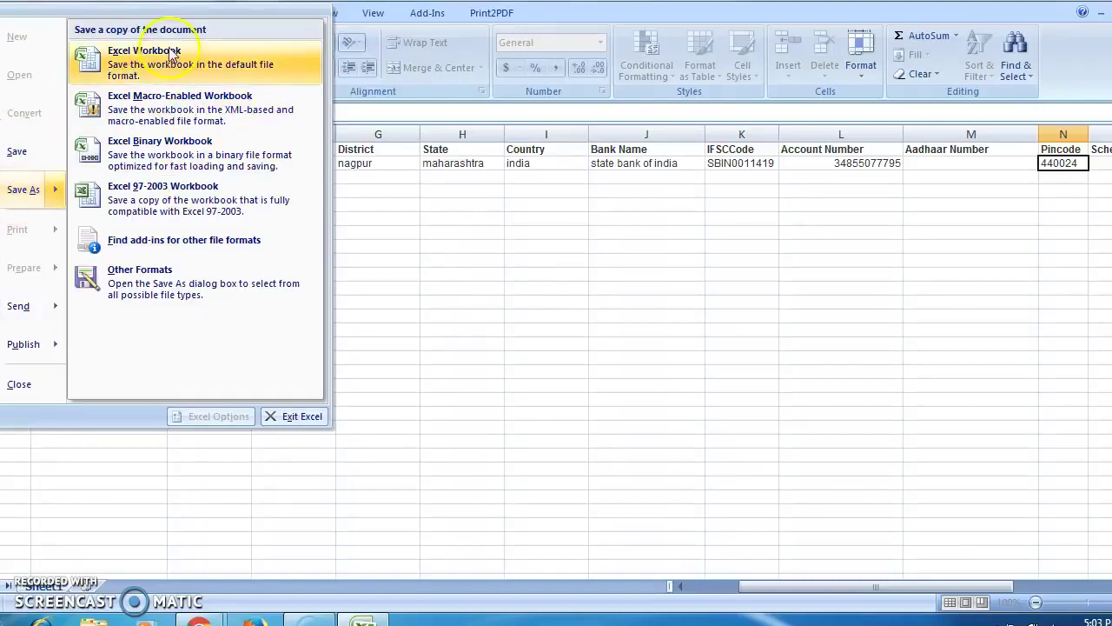
left_click(170, 52)
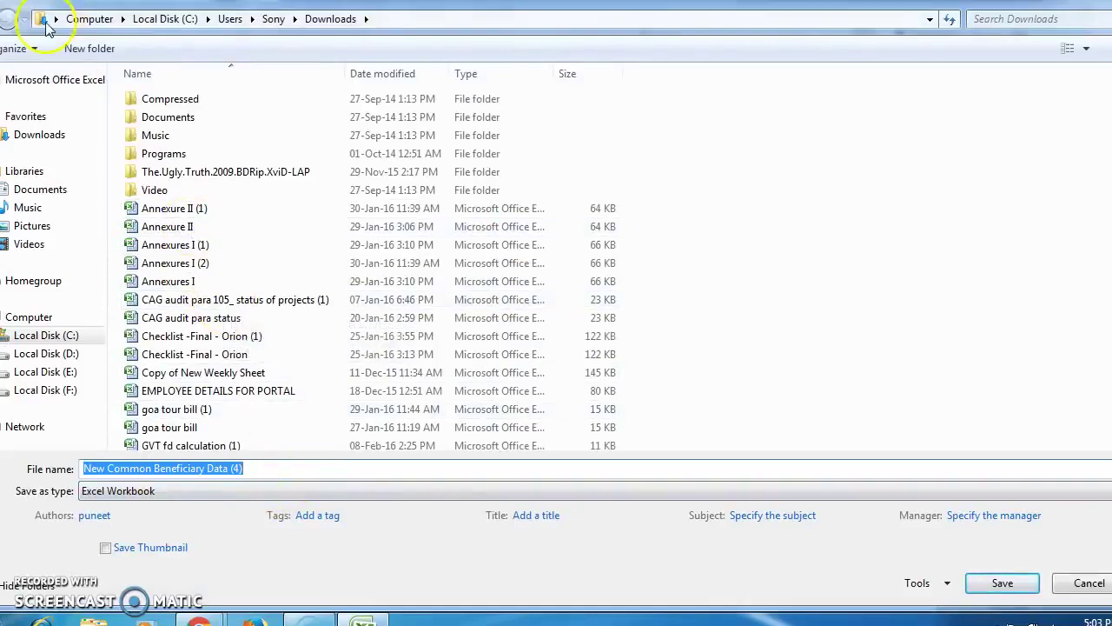
left_click(55, 18)
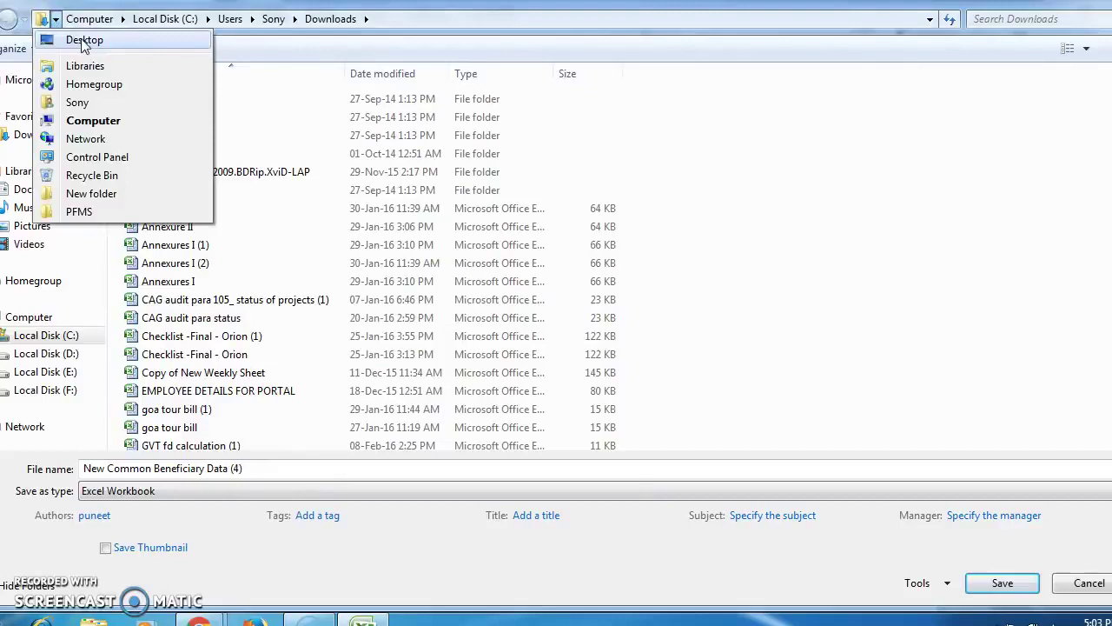
left_click(84, 40)
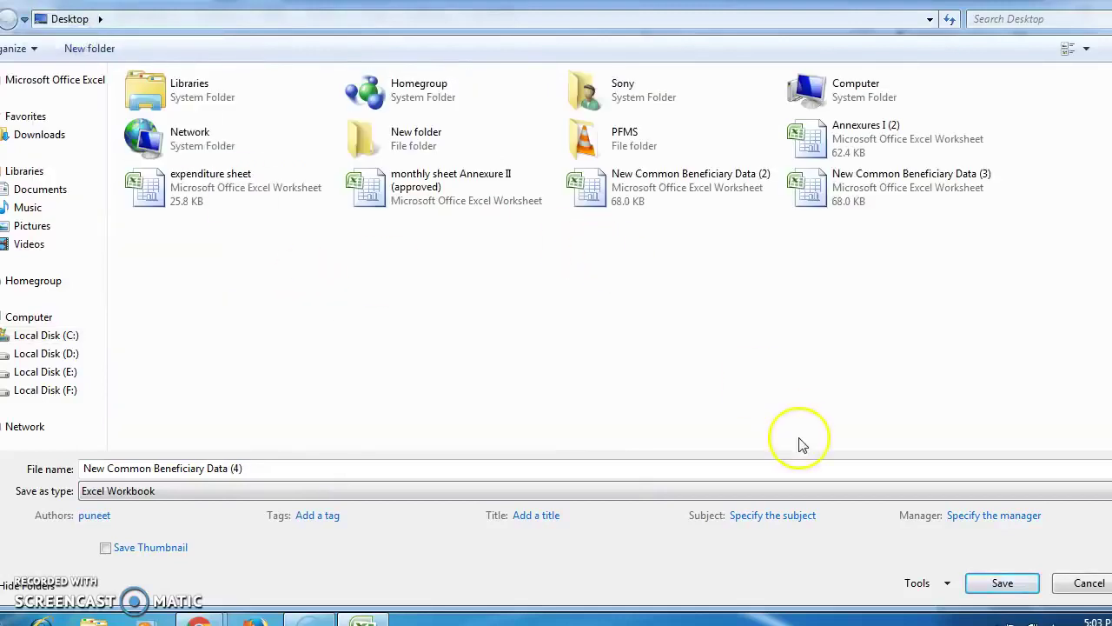
left_click(1003, 584)
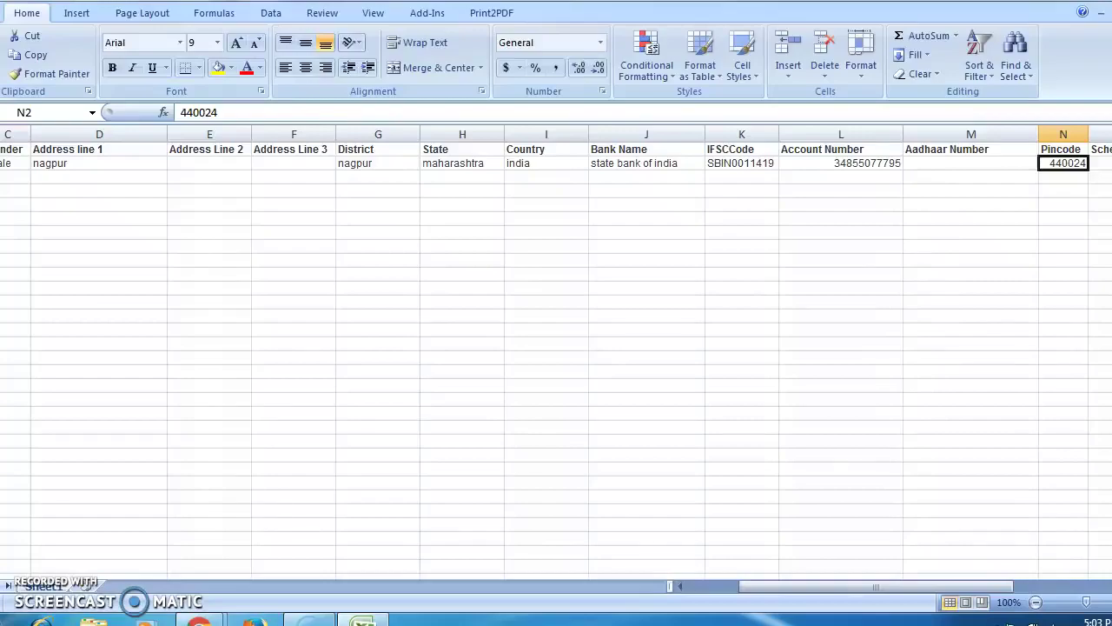
key("alt+Tab")
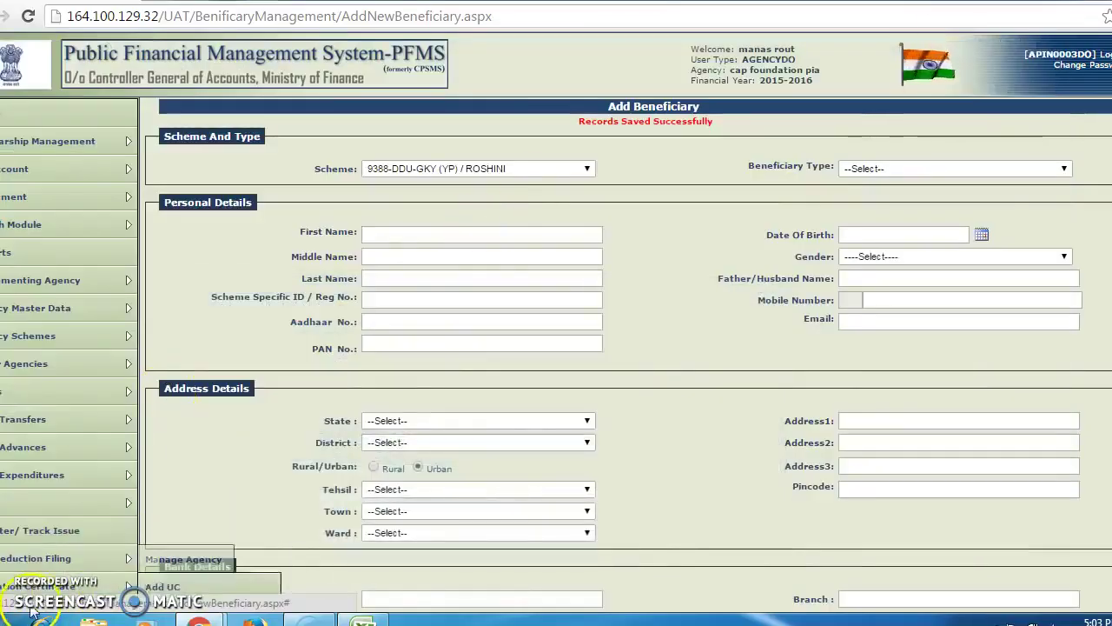
Go to Agency Master Data > Beneficiary Management > Upload Beneficiary Data for the ROSHINI scheme.
mouse_move(39, 587)
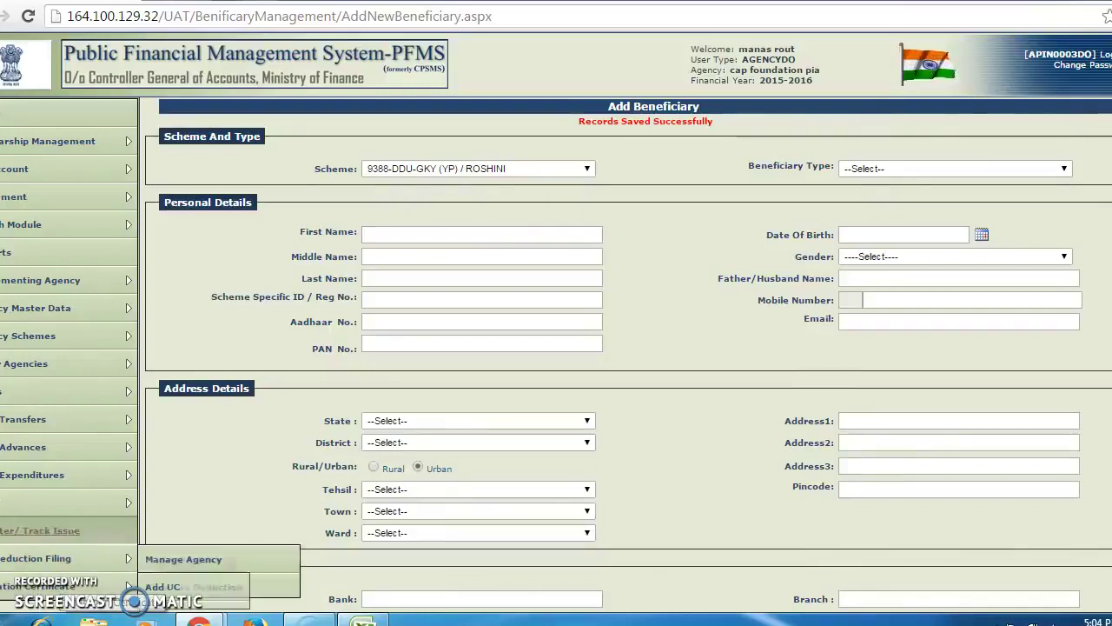
mouse_move(37, 318)
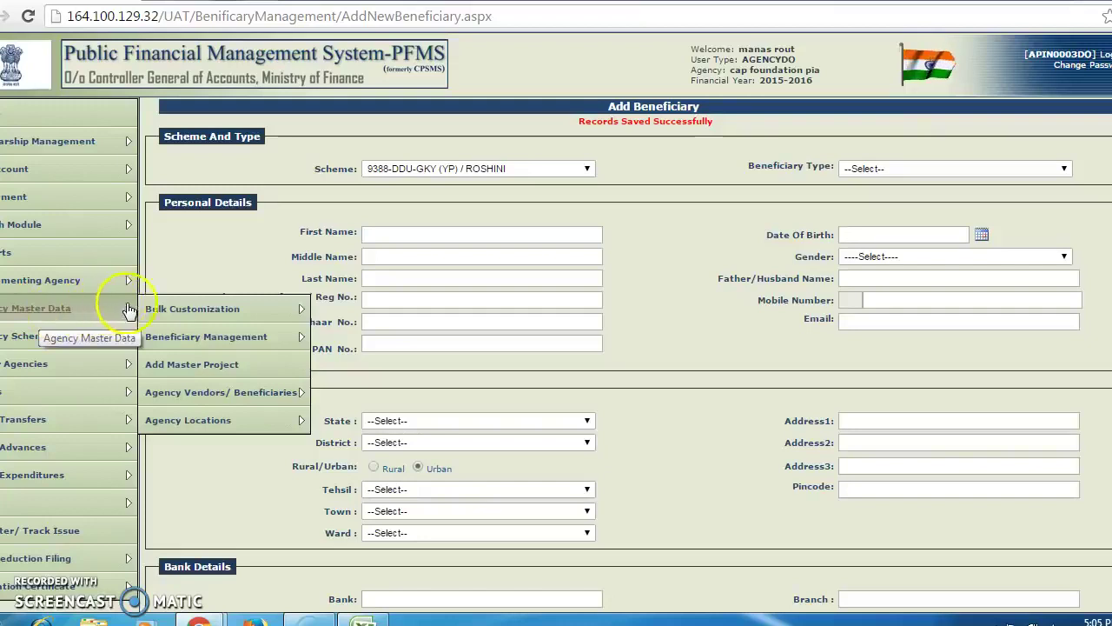
mouse_move(187, 323)
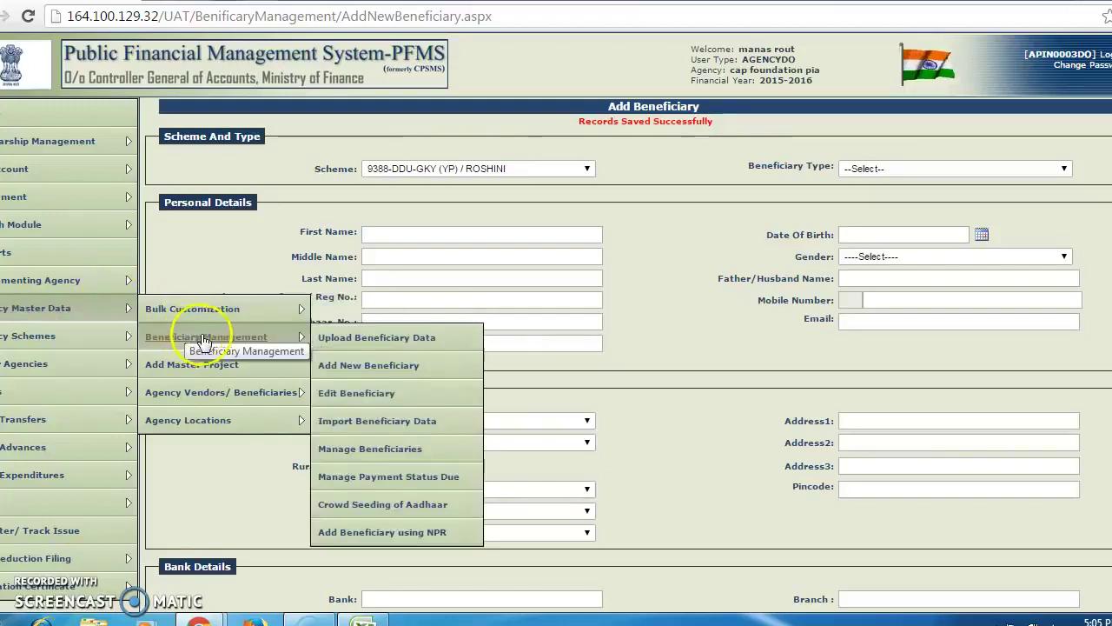
left_click(341, 340)
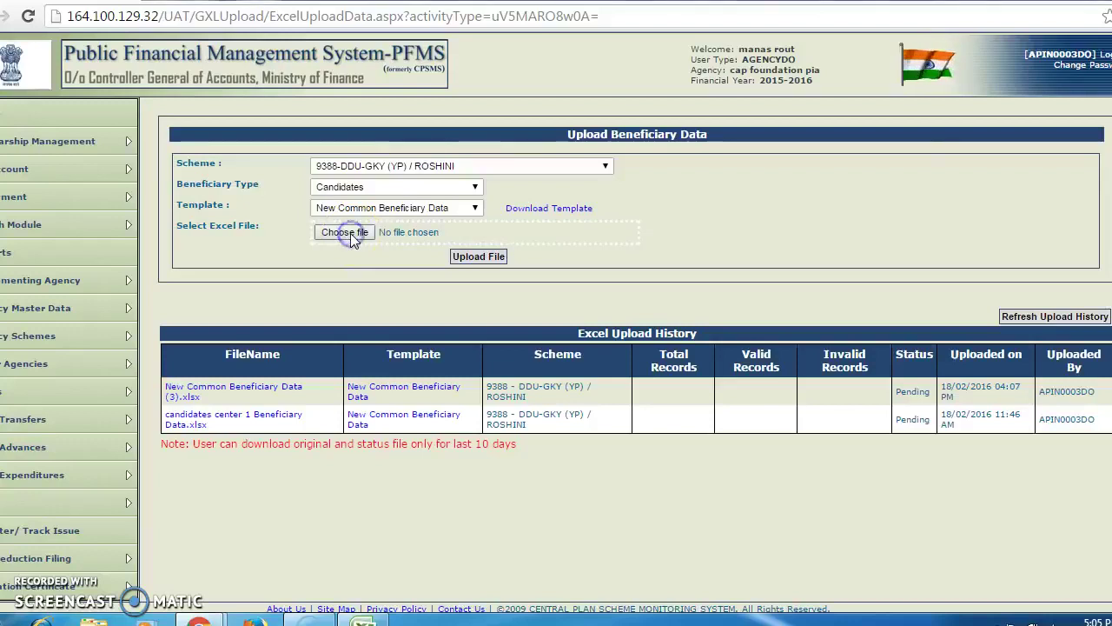
Upload New Common Beneficiary Data (4).xlsx from the Desktop and acknowledge the success message.
left_click(346, 232)
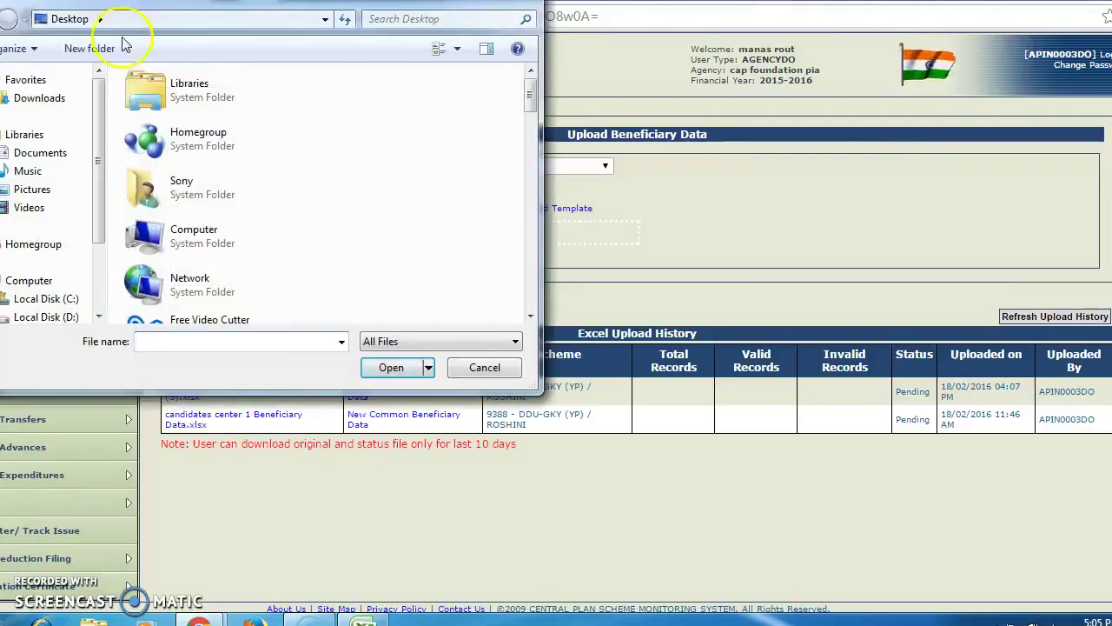
left_click(536, 114)
left_click_drag(536, 115, 530, 271)
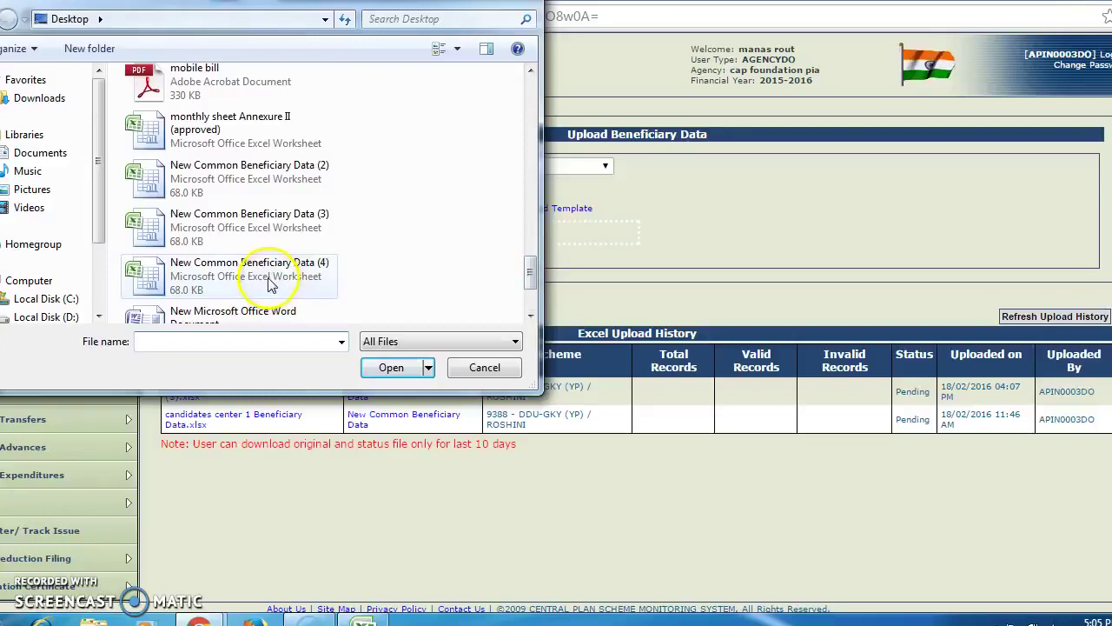
left_click(270, 282)
left_click(389, 369)
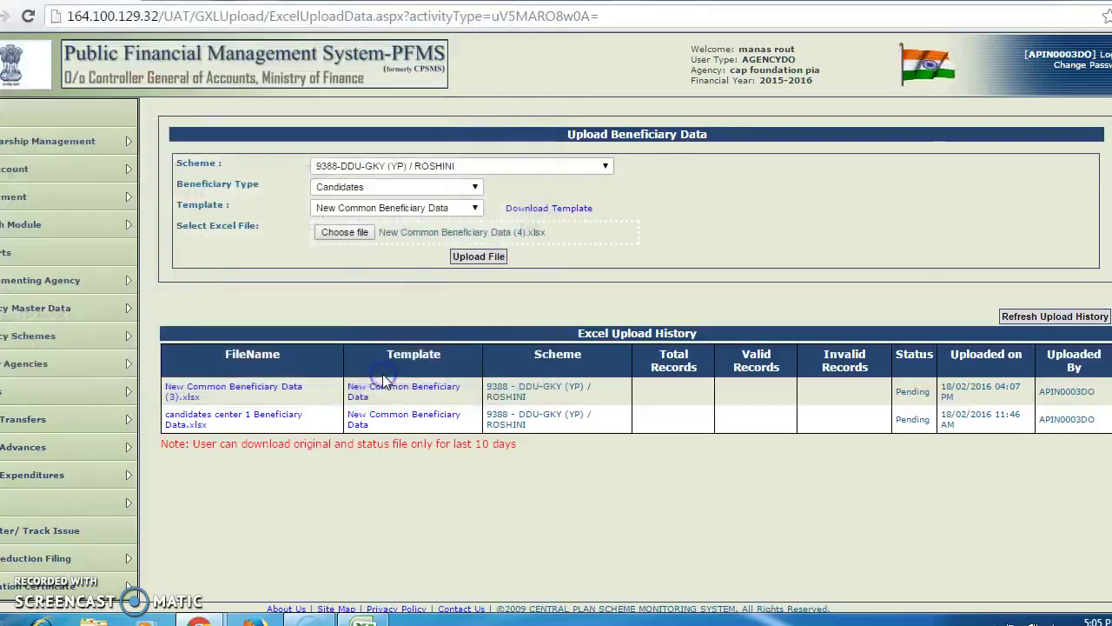
left_click(465, 263)
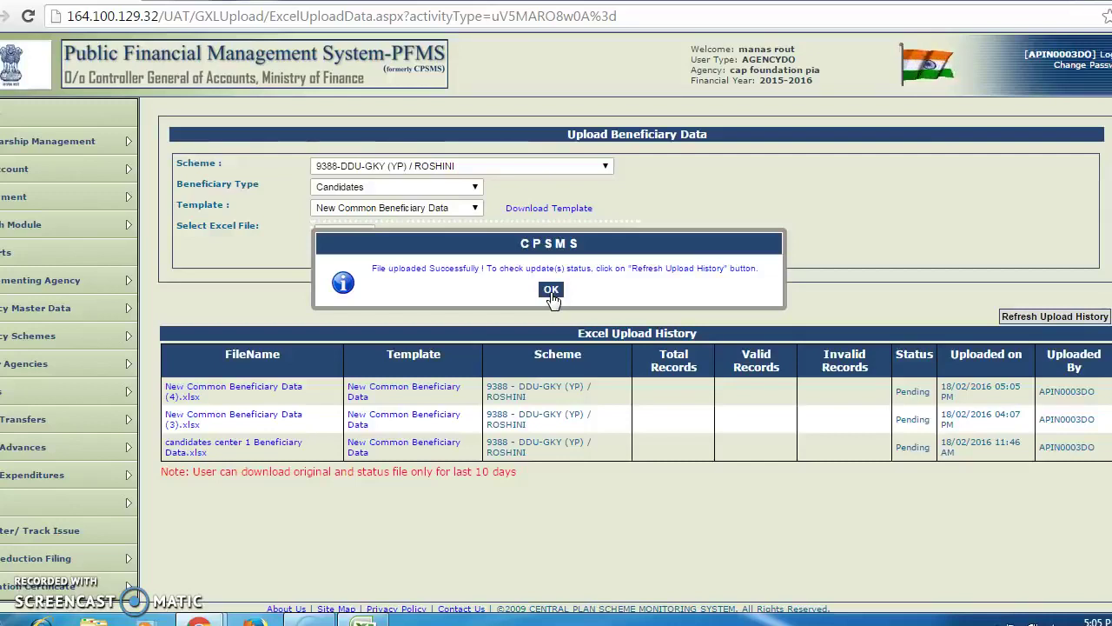
left_click(551, 291)
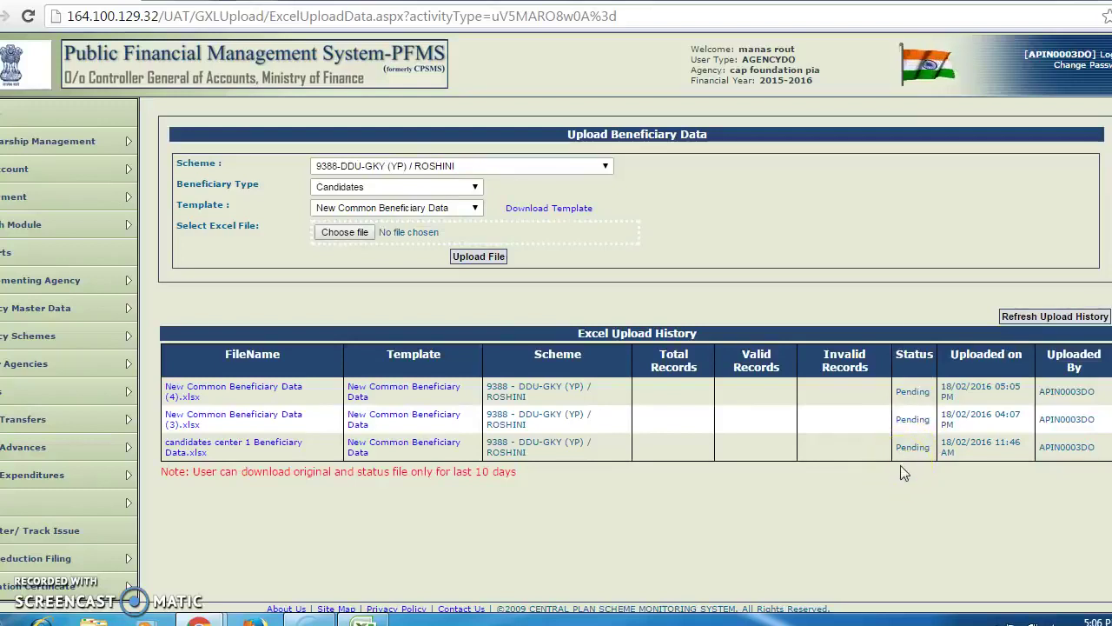
Go to Agency Master Data > Beneficiary Management > Manage Beneficiaries to search beneficiaries.
mouse_move(59, 591)
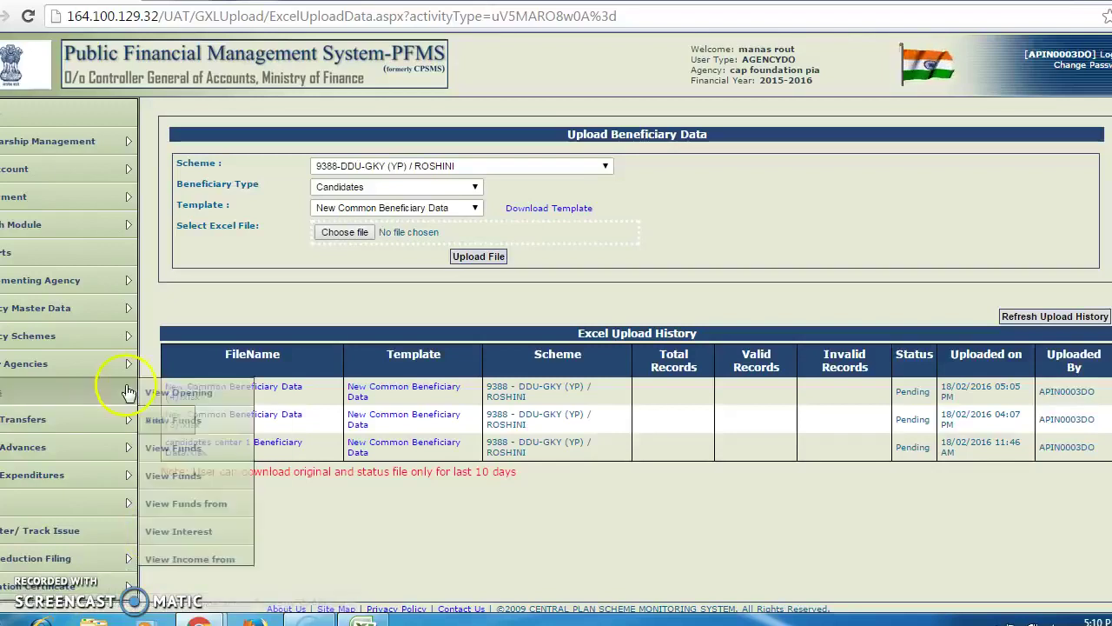
mouse_move(55, 292)
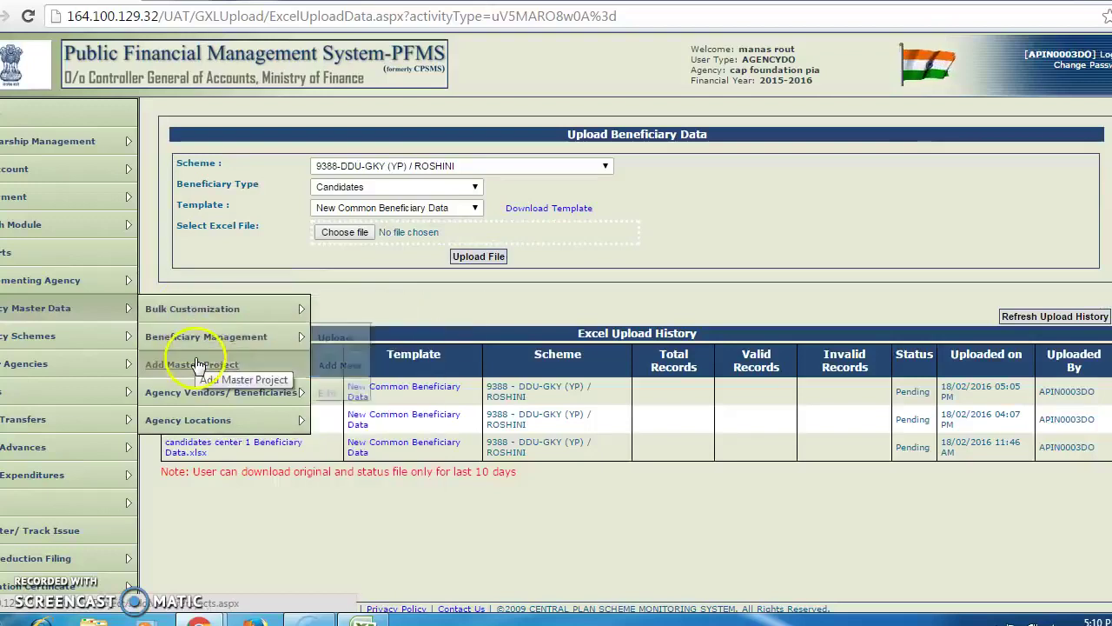
mouse_move(235, 337)
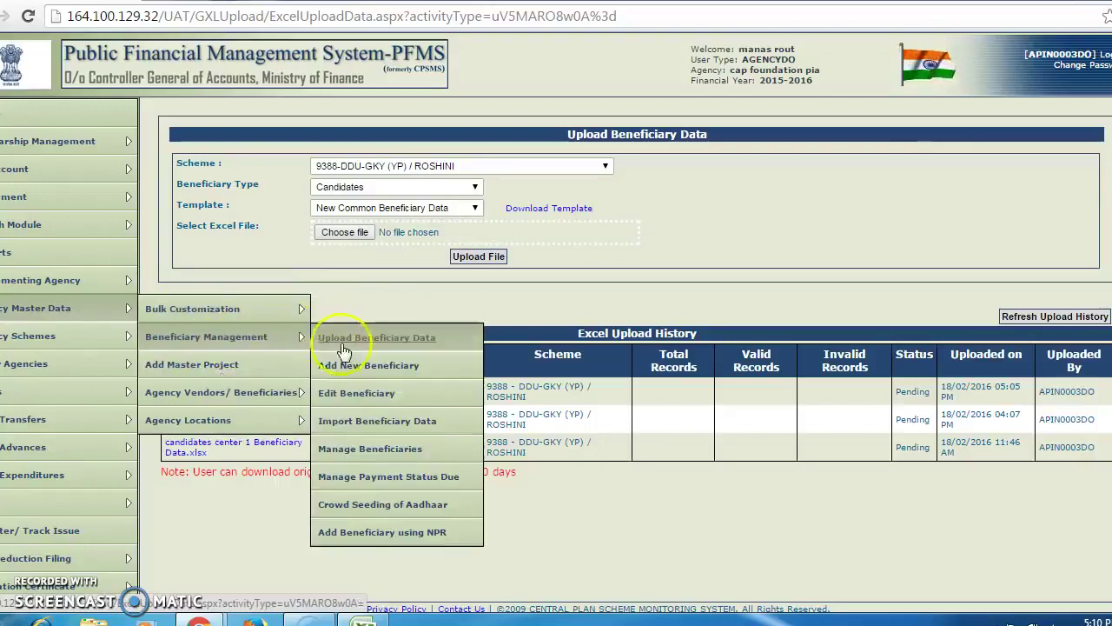
left_click(354, 459)
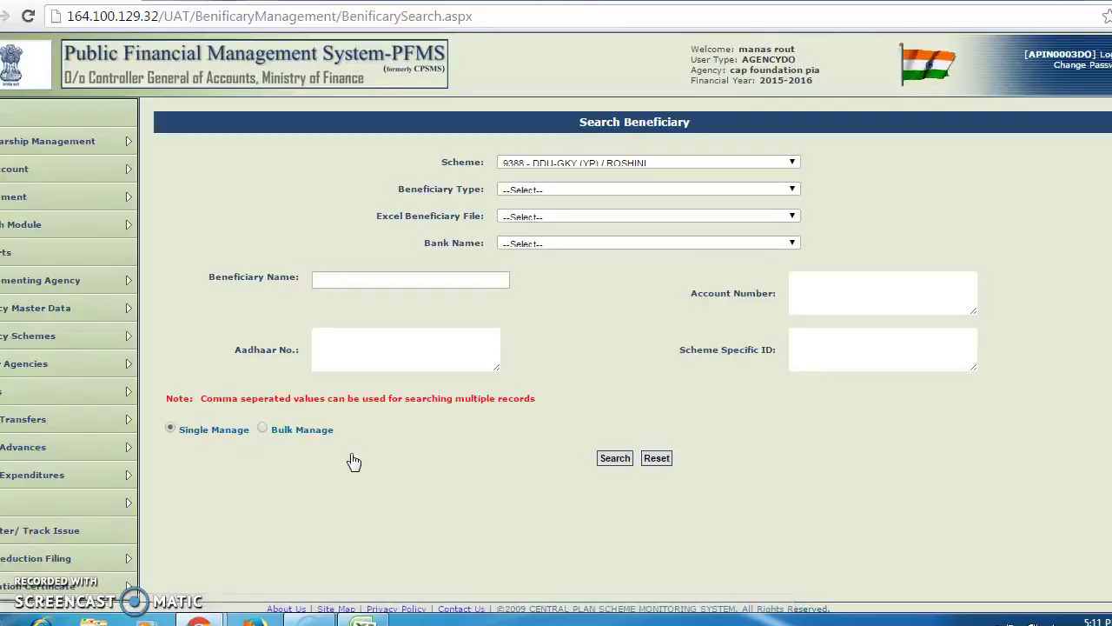
Search ROSHINI beneficiaries by Beneficiary Type PIA Staff and browse the 81 results.
left_click(706, 190)
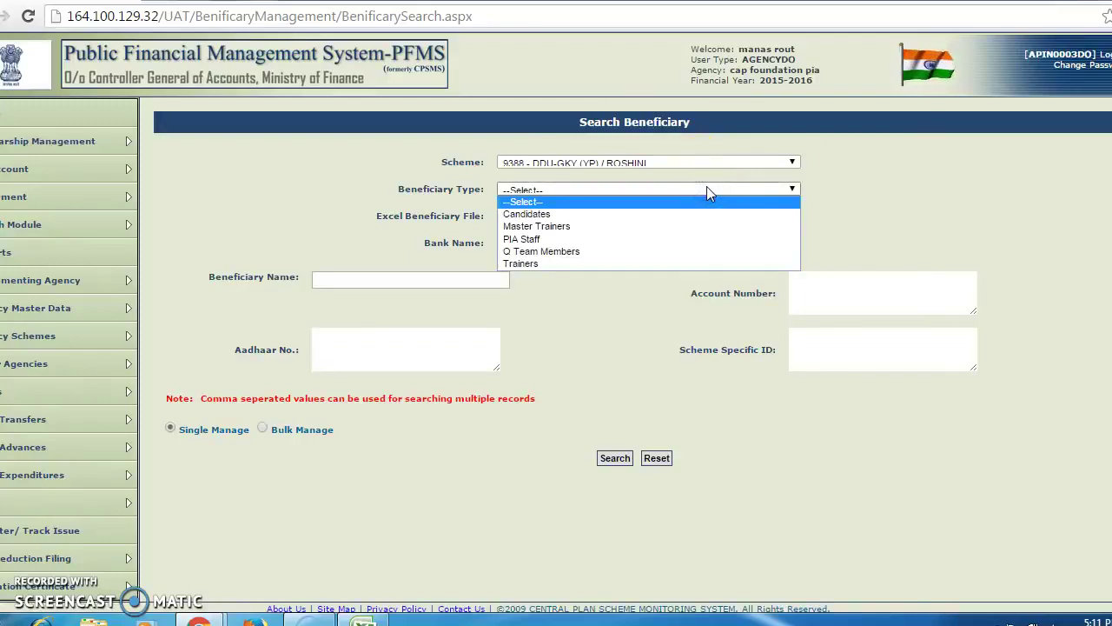
left_click(660, 239)
left_click(587, 509)
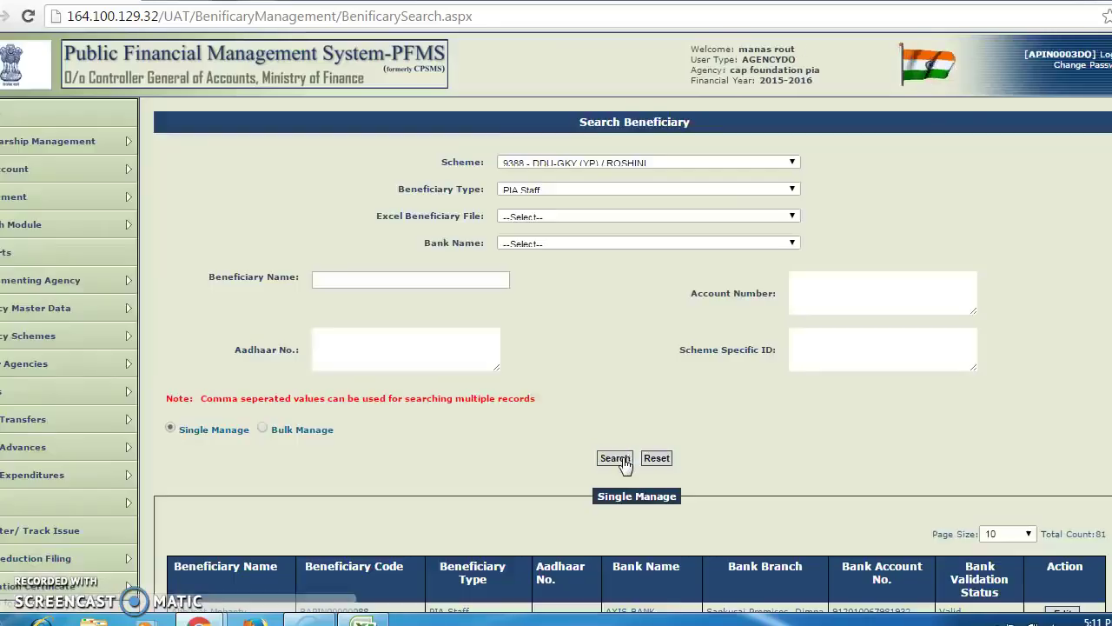
left_click(1100, 226)
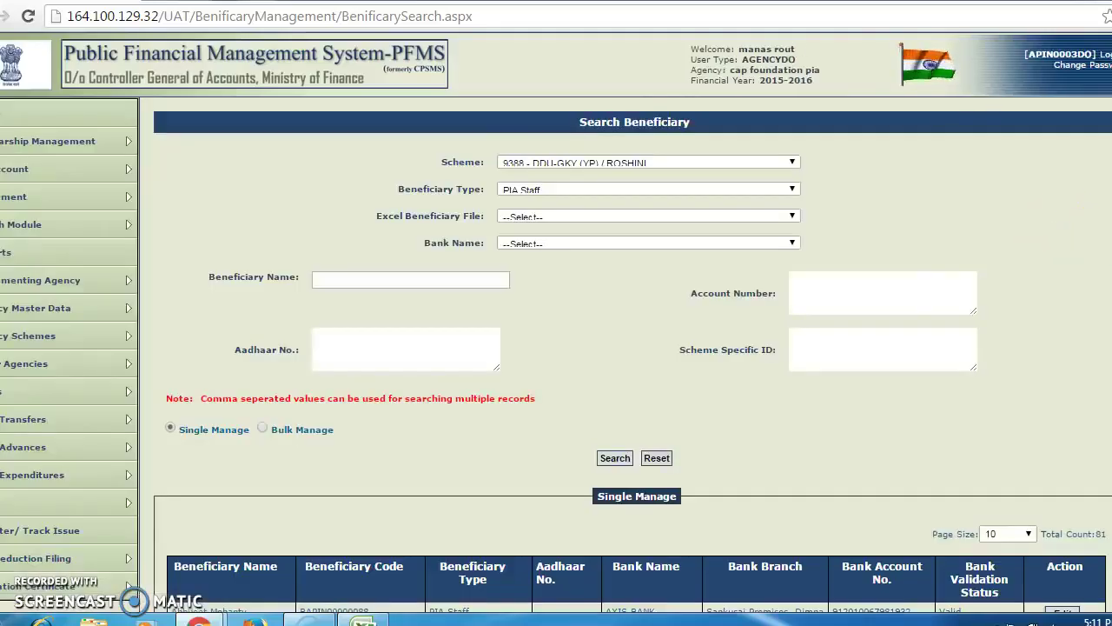
scroll(557, 348, "down", 3)
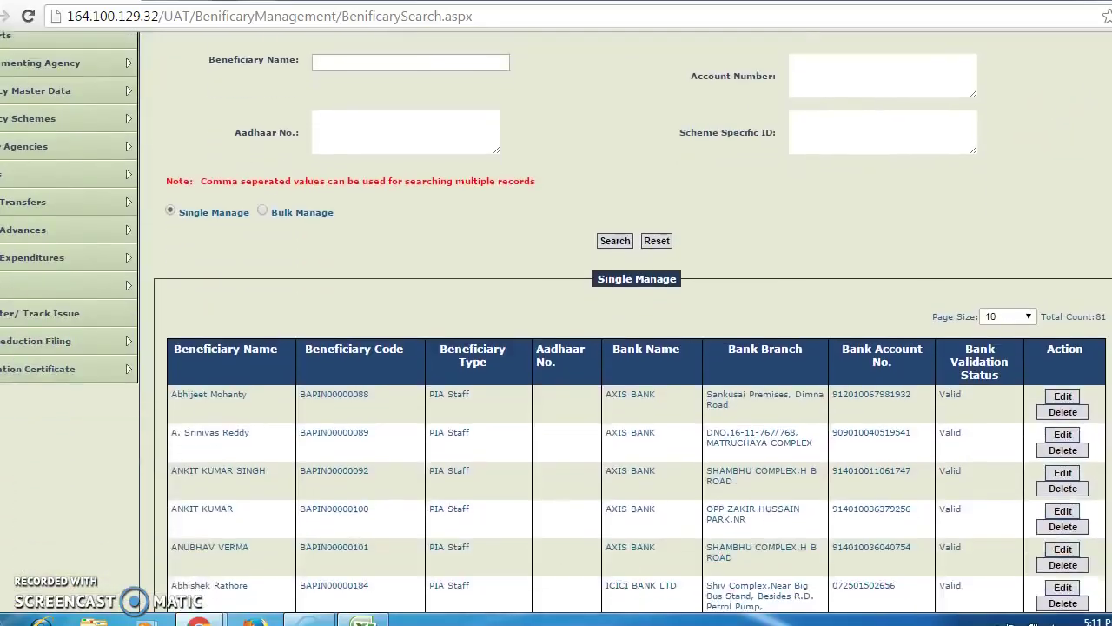
scroll(556, 347, "down", 1)
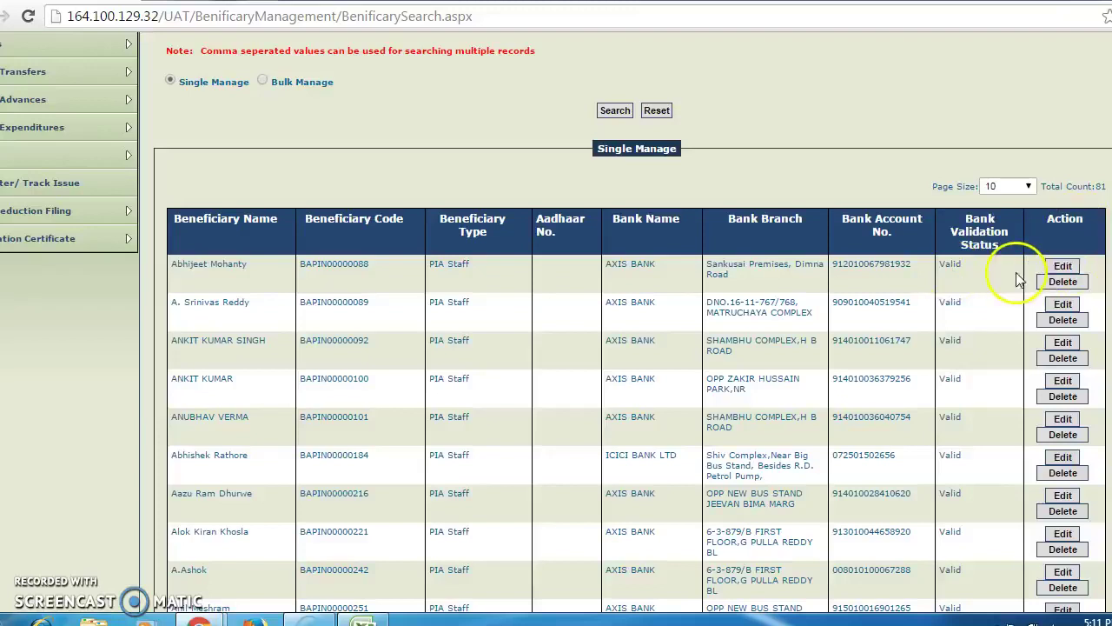
scroll(556, 321, "up", 3)
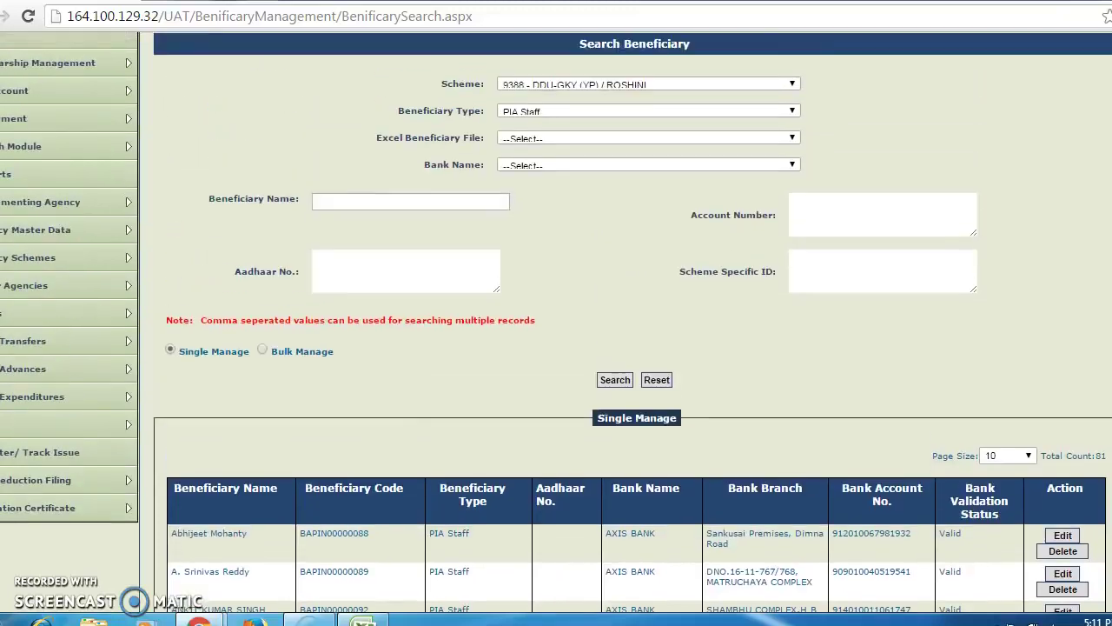
Return to Upload Beneficiary Data and check that all three ROSHINI uploads remain Pending.
mouse_move(9, 261)
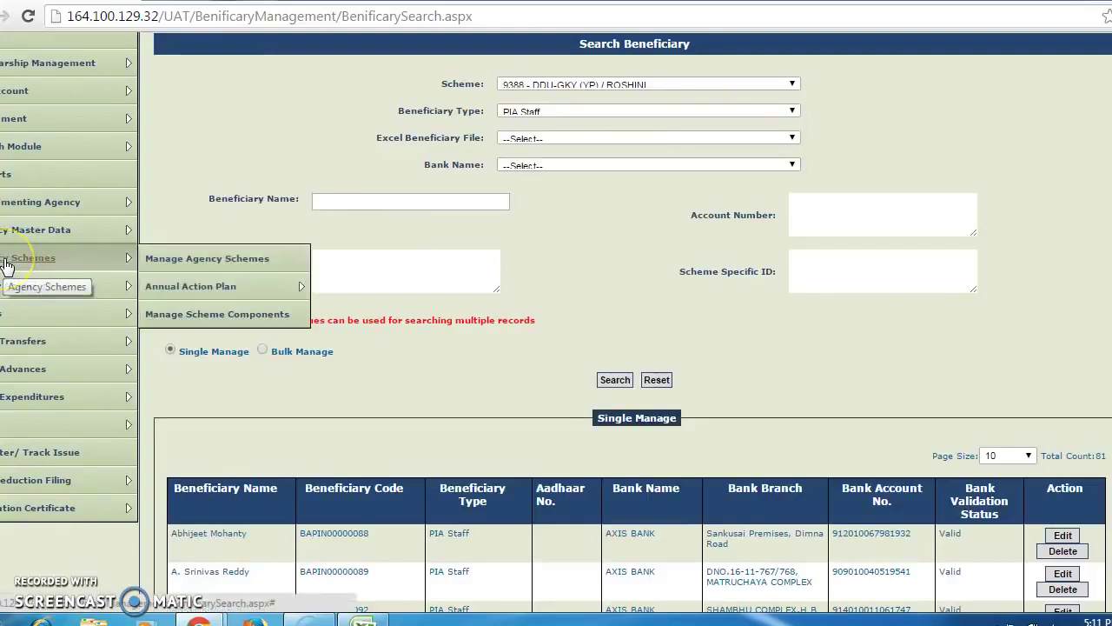
mouse_move(7, 226)
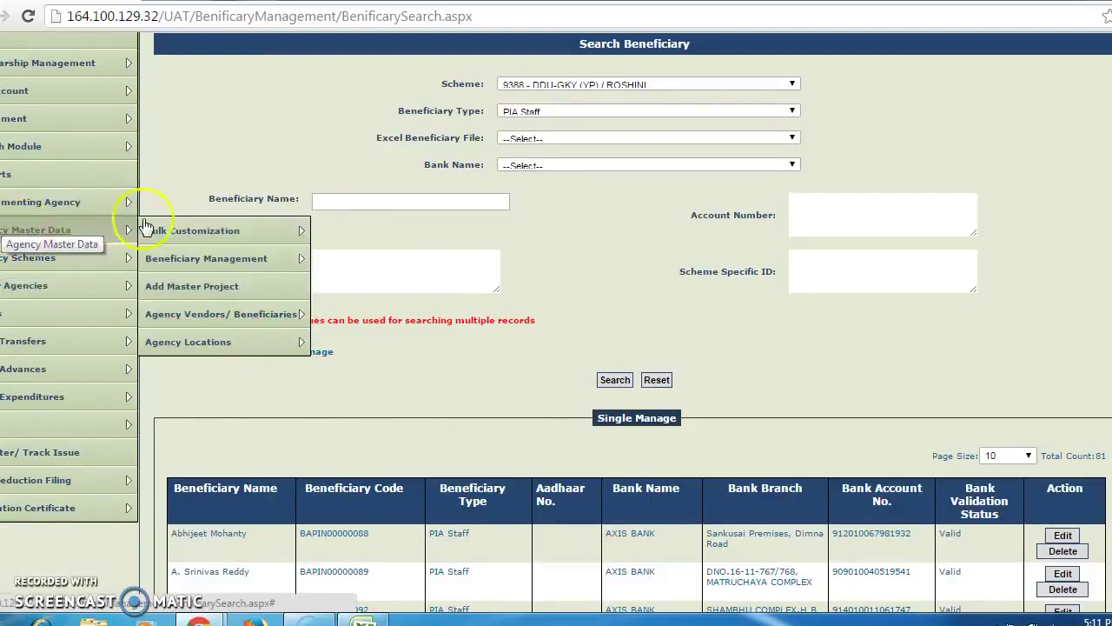
mouse_move(160, 240)
mouse_move(209, 258)
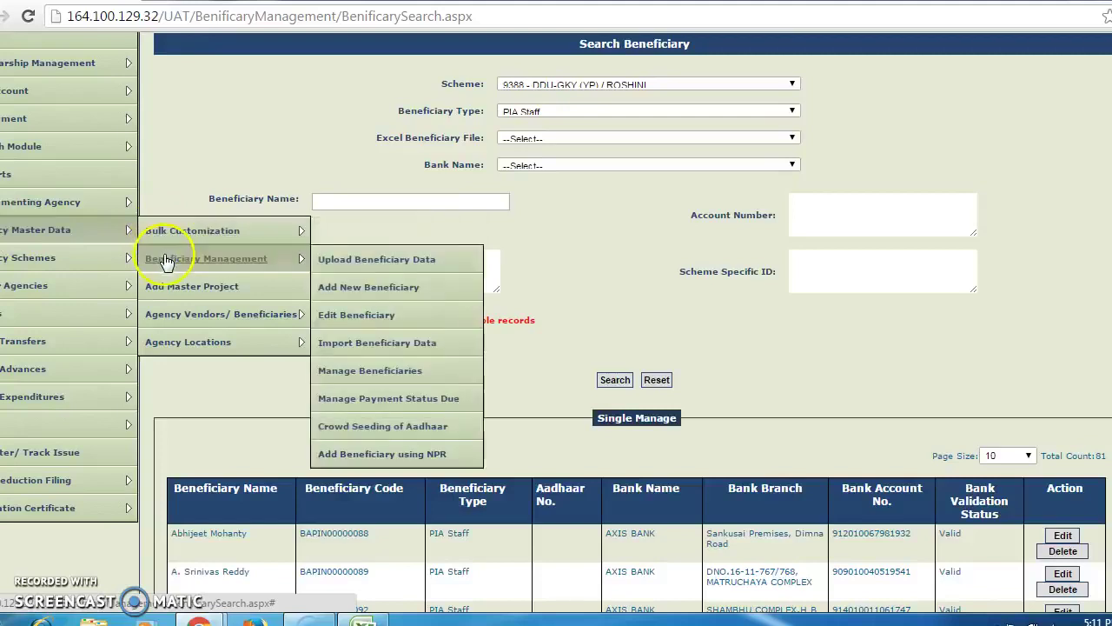
left_click(342, 261)
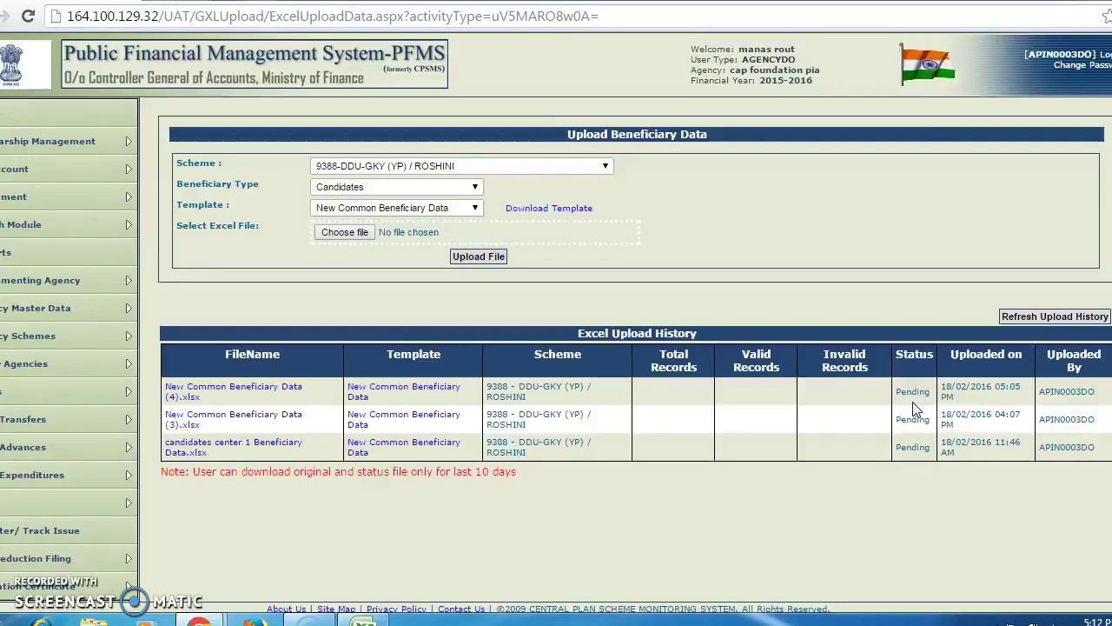
left_click(31, 607)
mouse_move(35, 588)
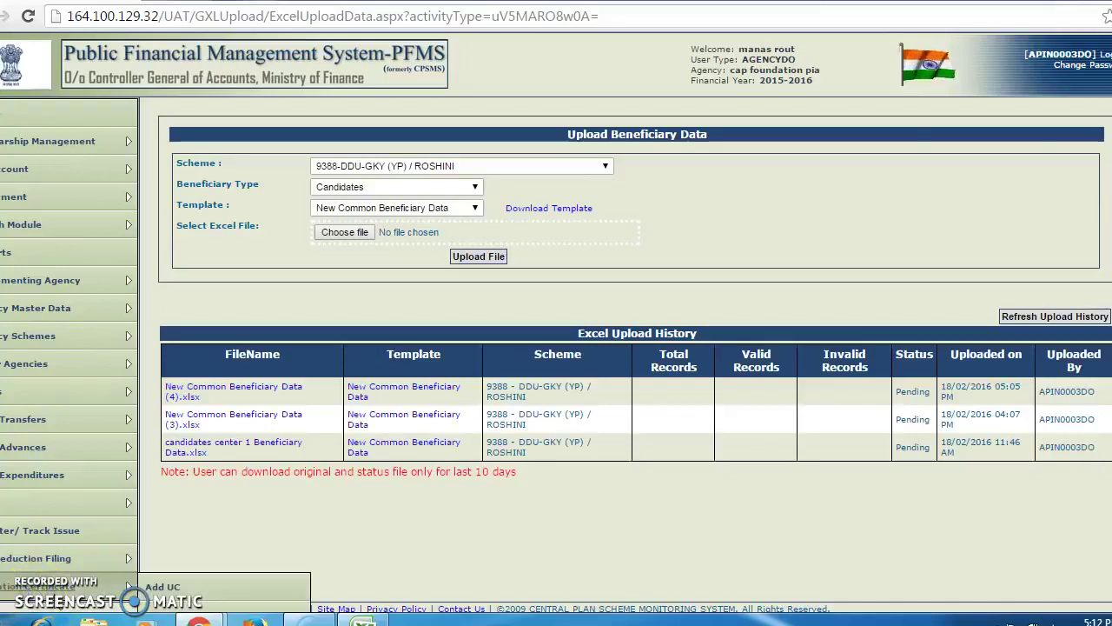